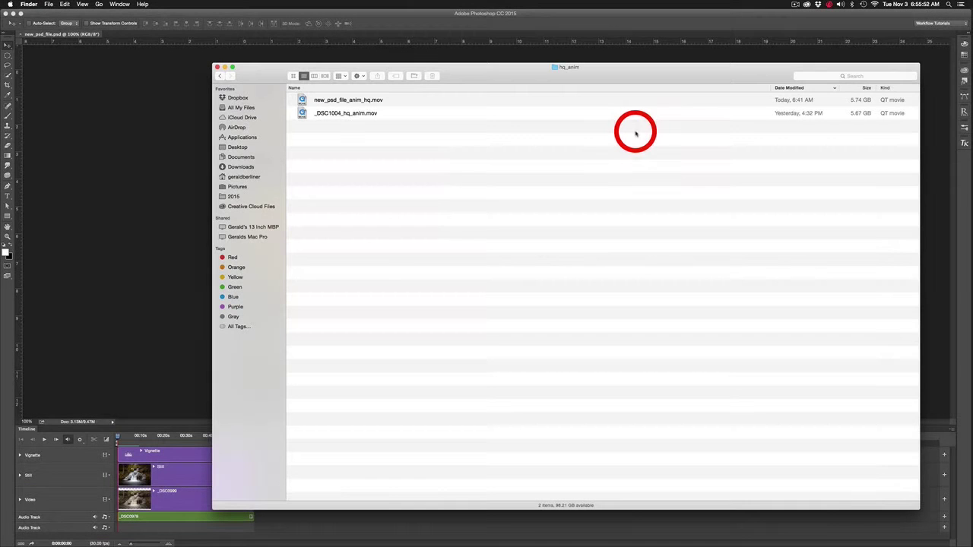
# - Drag new_psd_file_anim_hq.mov from the hq_anim Finder folder onto the Photoshop window
pyautogui.moveTo(624, 76); pyautogui.dragTo(602, 70)
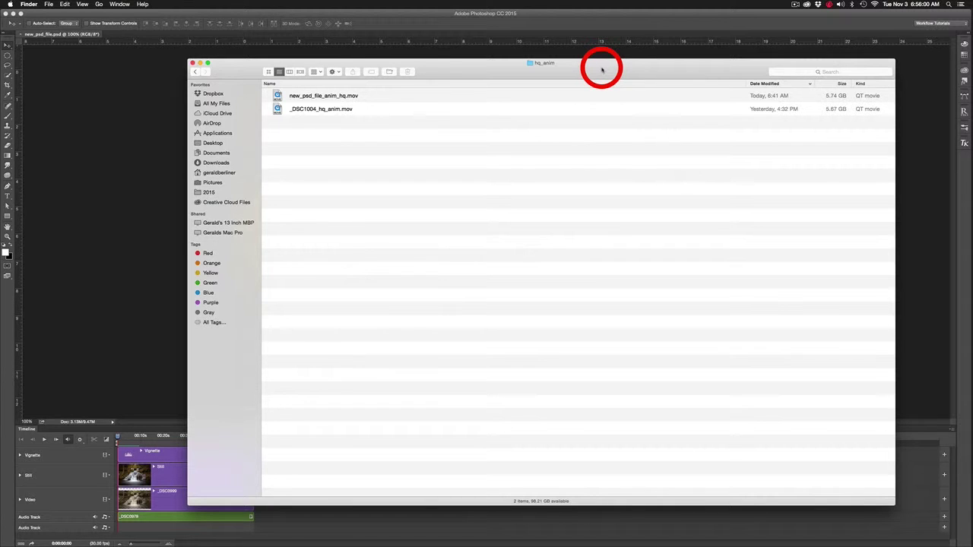
pyautogui.moveTo(601, 71); pyautogui.dragTo(569, 71)
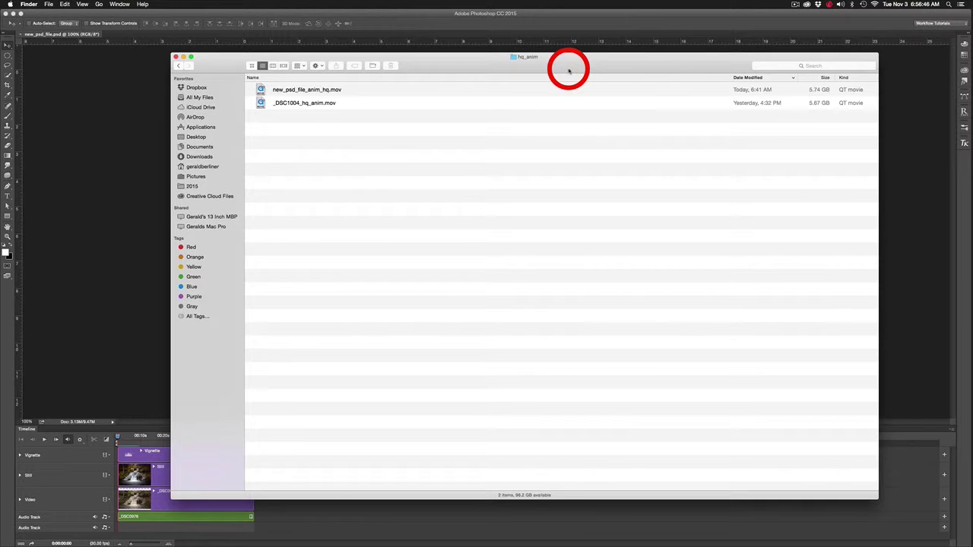
pyautogui.moveTo(569, 71)
pyautogui.mouseDown()
pyautogui.moveTo(555, 65)
pyautogui.moveTo(586, 66)
pyautogui.mouseUp()
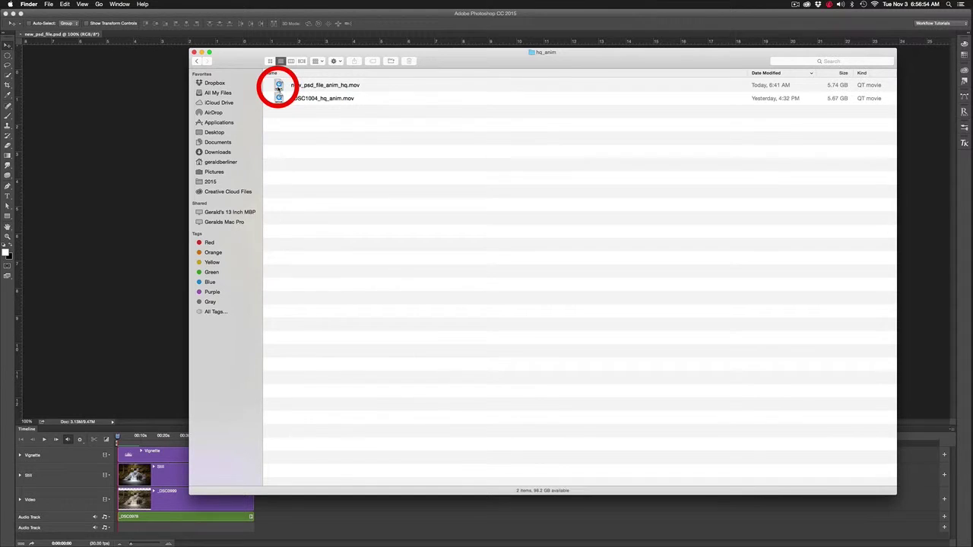
pyautogui.moveTo(609, 56); pyautogui.dragTo(571, 59)
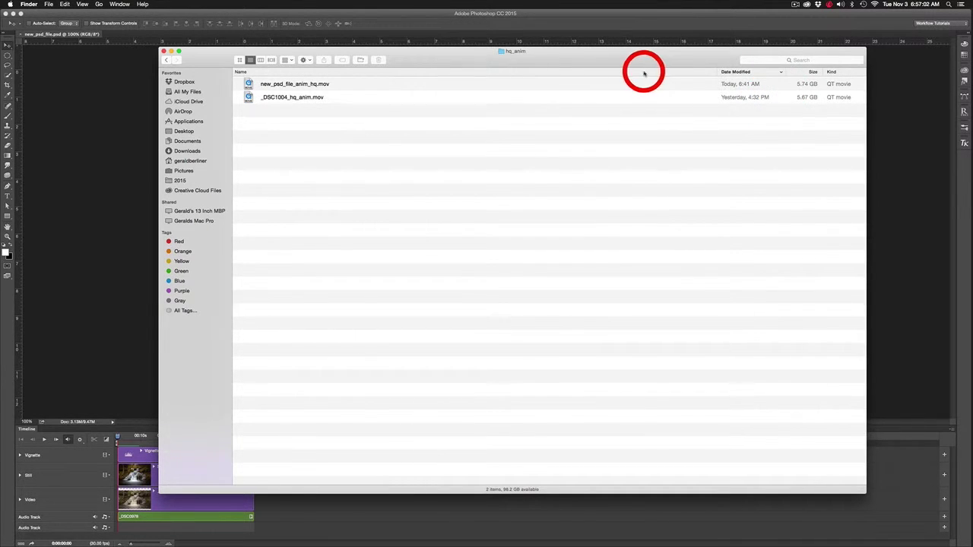
pyautogui.moveTo(639, 64); pyautogui.dragTo(693, 62)
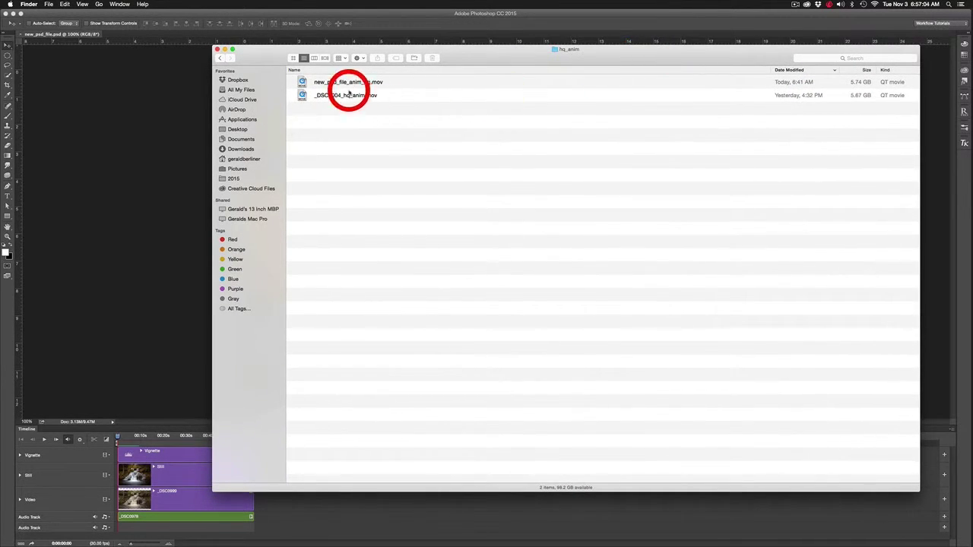
pyautogui.click(302, 82)
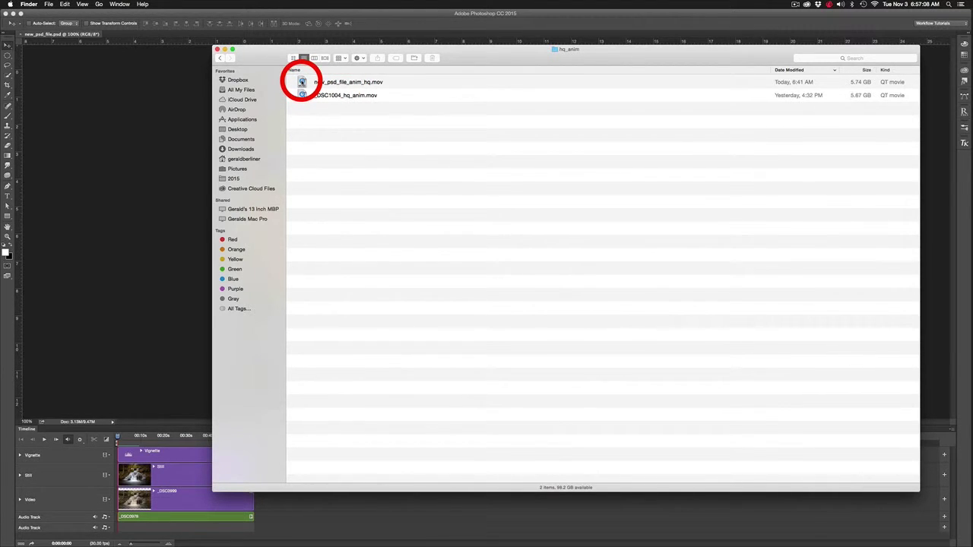
pyautogui.moveTo(302, 82); pyautogui.dragTo(15, 214)
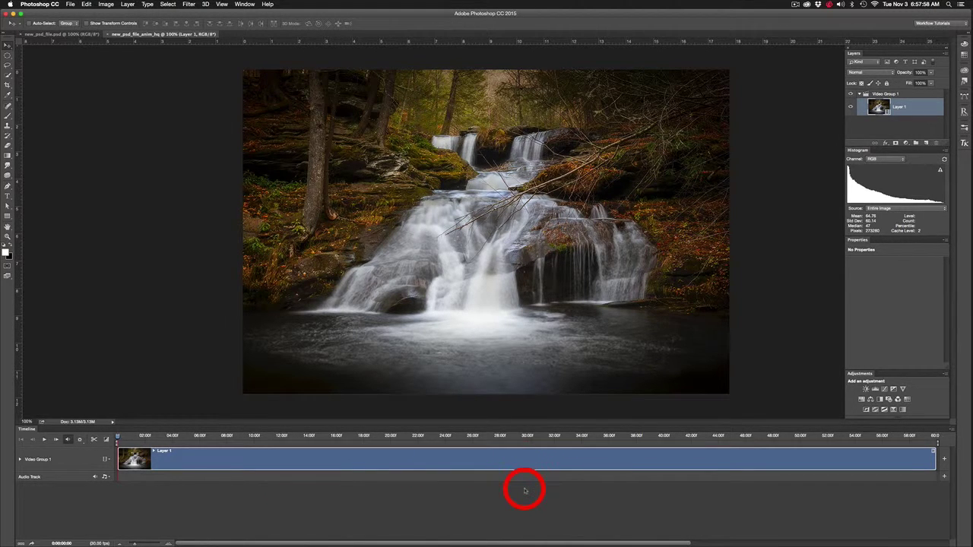
# - Deselect the waterfall clip in the timeline of the newly opened movie document
pyautogui.click(525, 491)
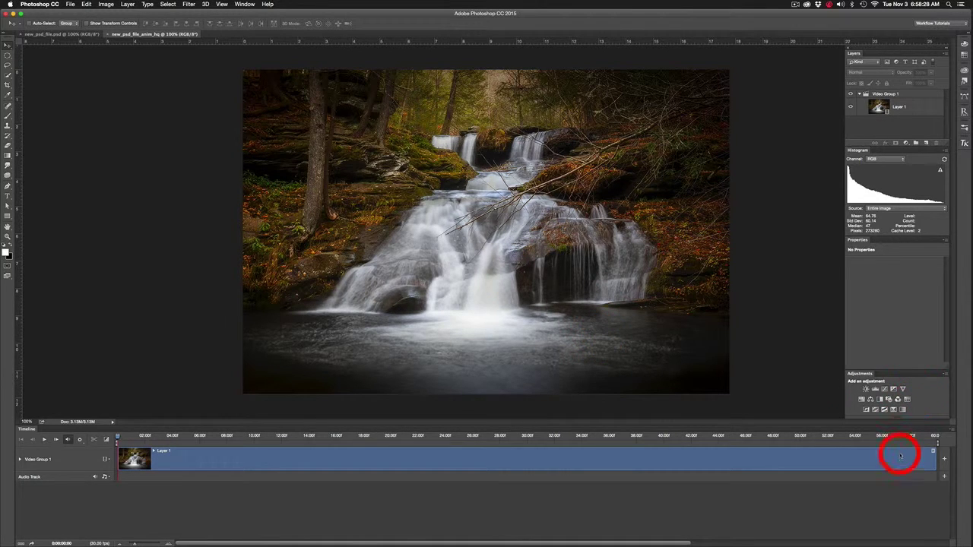
# - Trim the waterfall clip's end and set its duration to about 10 seconds
pyautogui.click(934, 458)
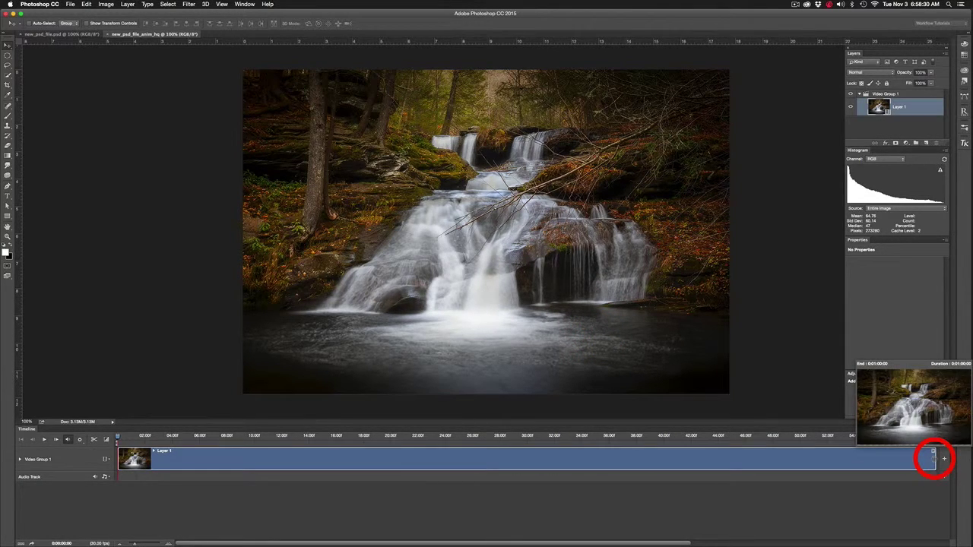
pyautogui.moveTo(934, 458); pyautogui.dragTo(254, 499)
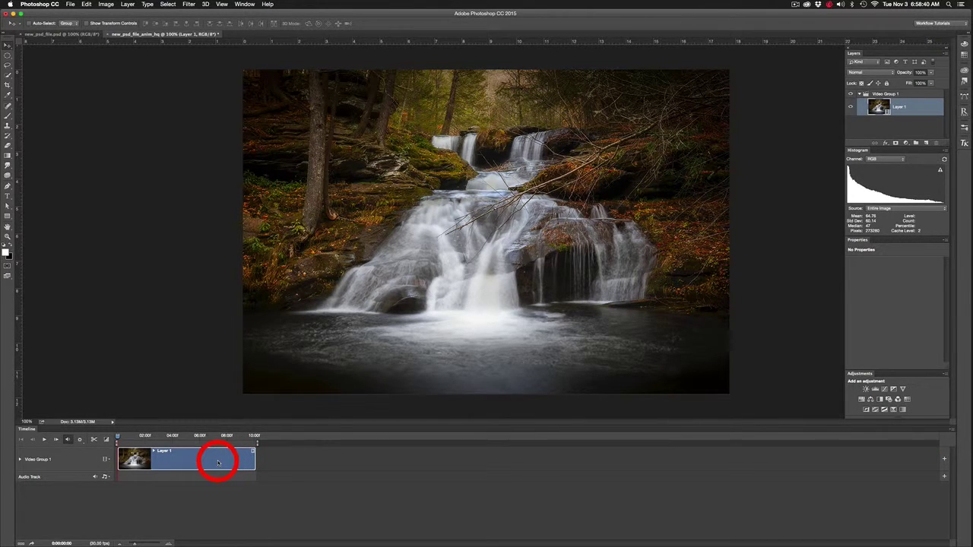
pyautogui.rightClick(218, 463)
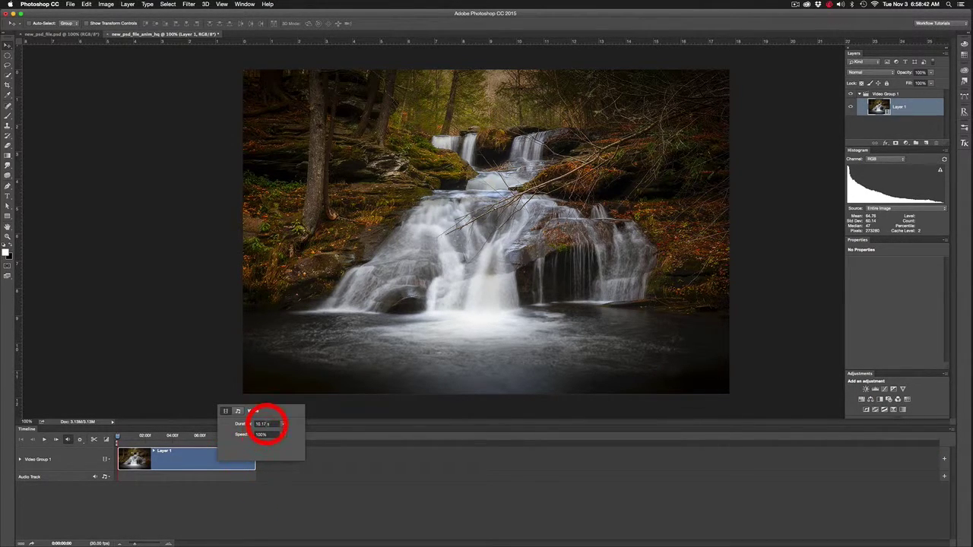
pyautogui.click(266, 424)
pyautogui.moveTo(246, 426); pyautogui.dragTo(244, 425)
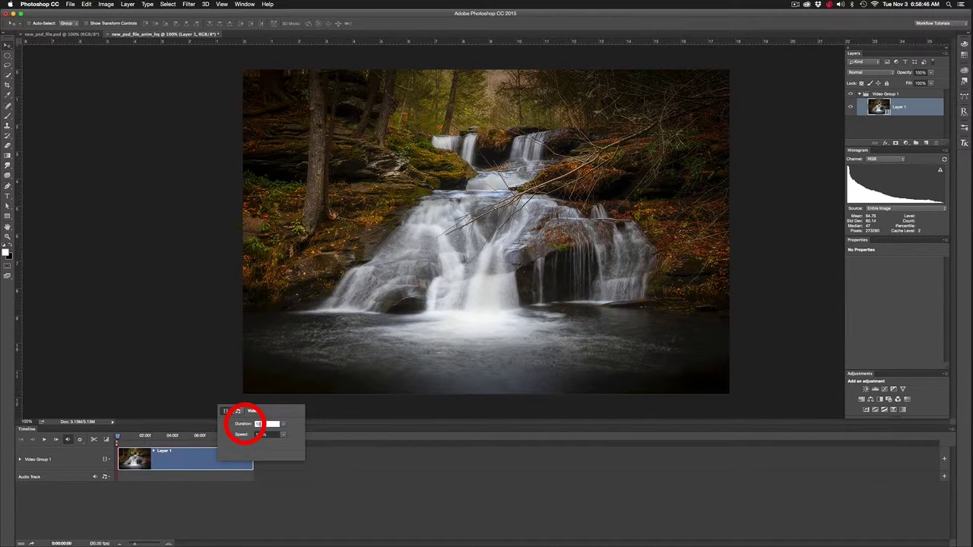
pyautogui.press('Return')
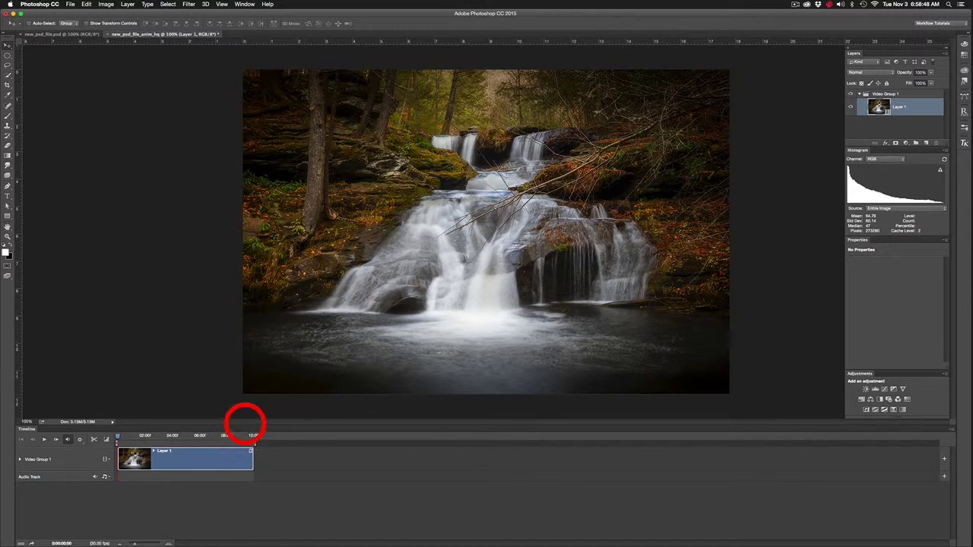
# - Deselect the clip and play back the shortened loop, stopping around 3 seconds
pyautogui.click(315, 475)
pyautogui.press('space')
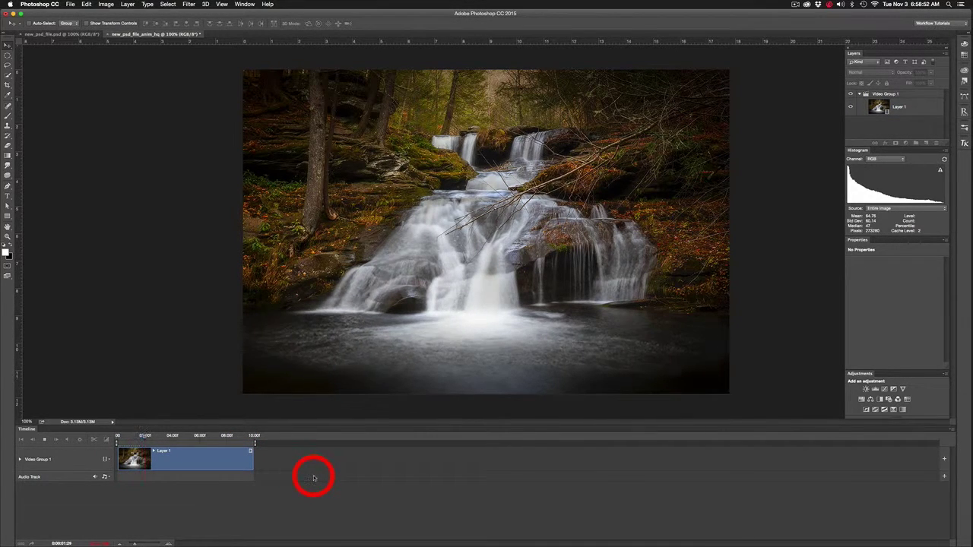
pyautogui.press('space')
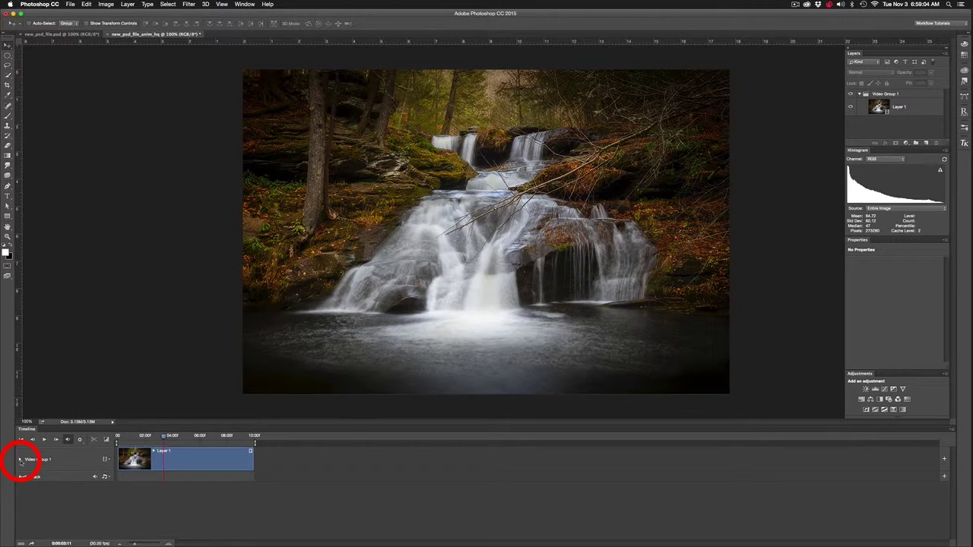
# - Expand Video Group 1 to show Position, Opacity and Style, then select Layer 1
pyautogui.click(20, 459)
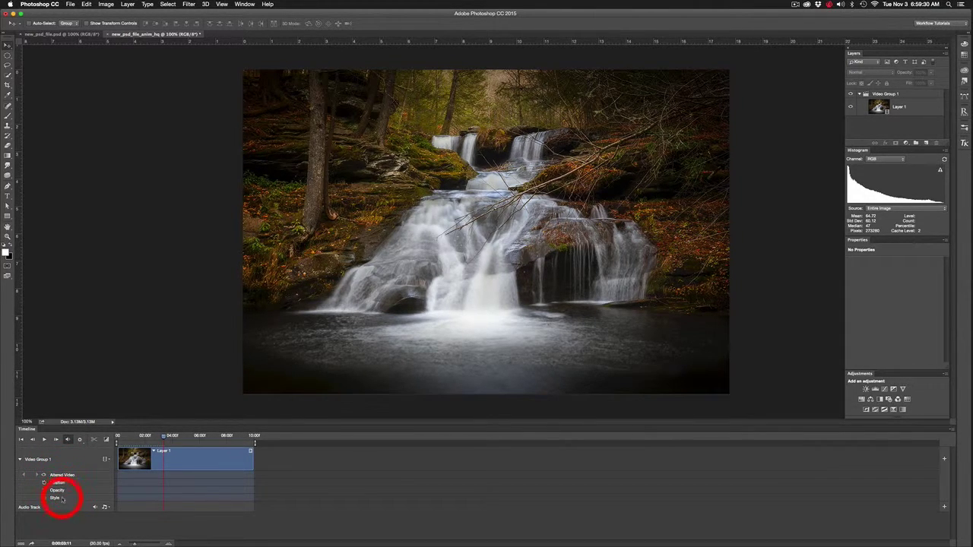
pyautogui.scroll(1, 62, 491)
pyautogui.click(909, 106)
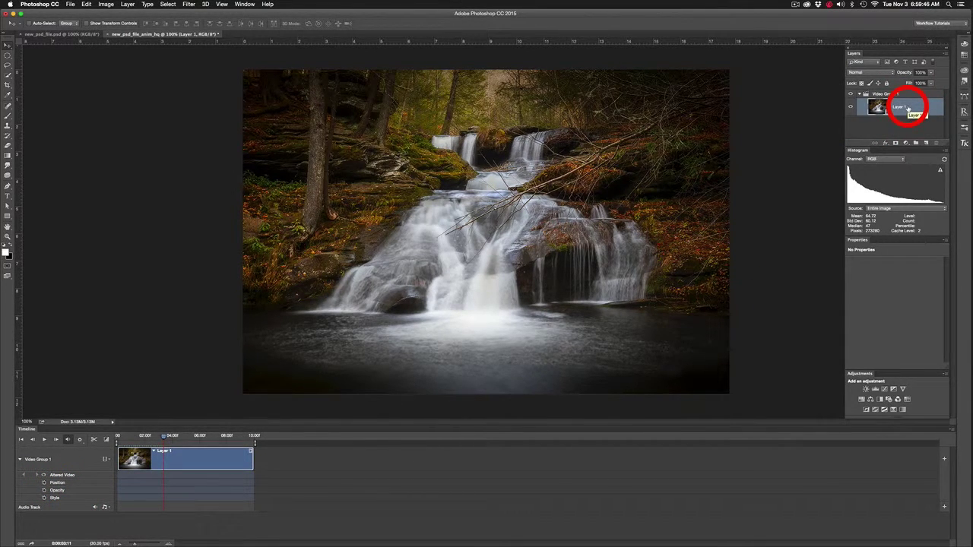
# - Convert Layer 1 to a smart object and expand its track to show Transform
pyautogui.rightClick(908, 109)
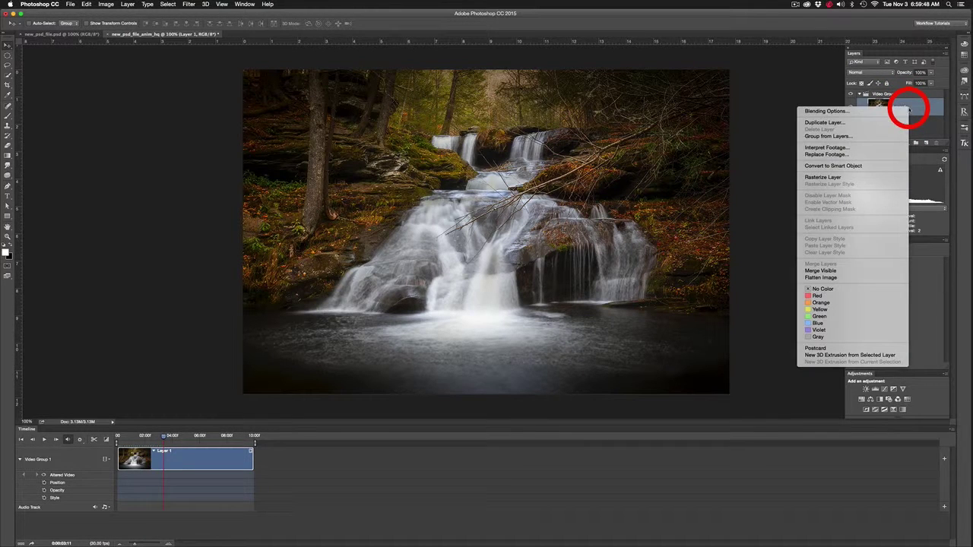
pyautogui.click(855, 167)
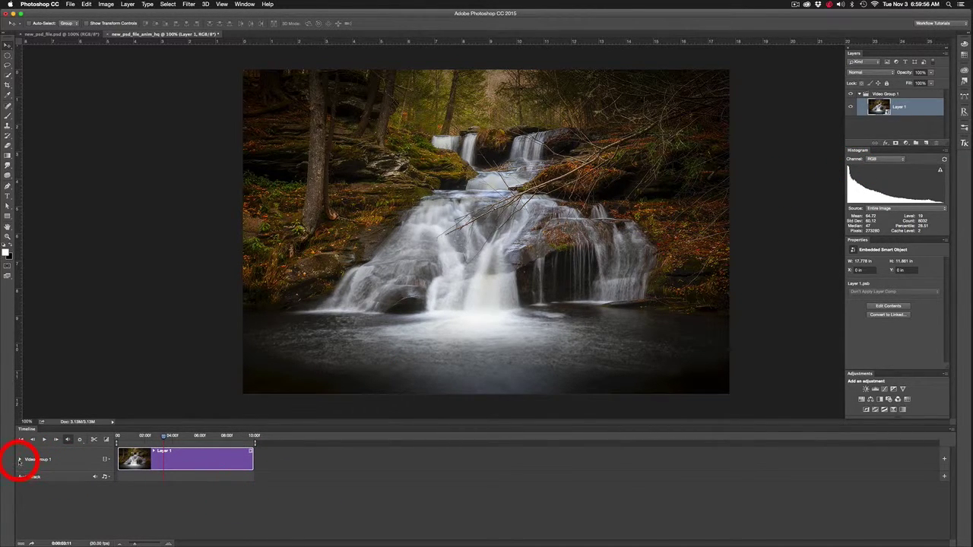
pyautogui.click(20, 460)
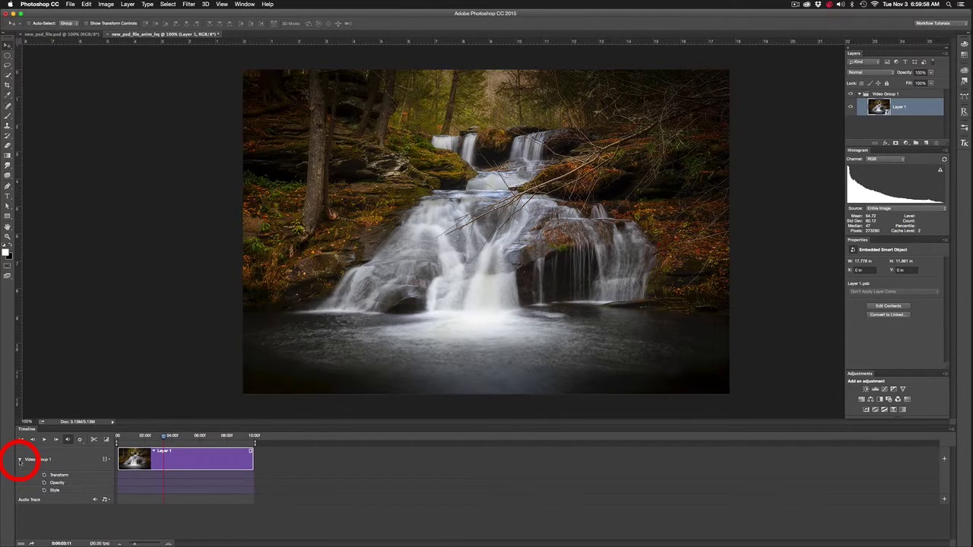
pyautogui.click(19, 460)
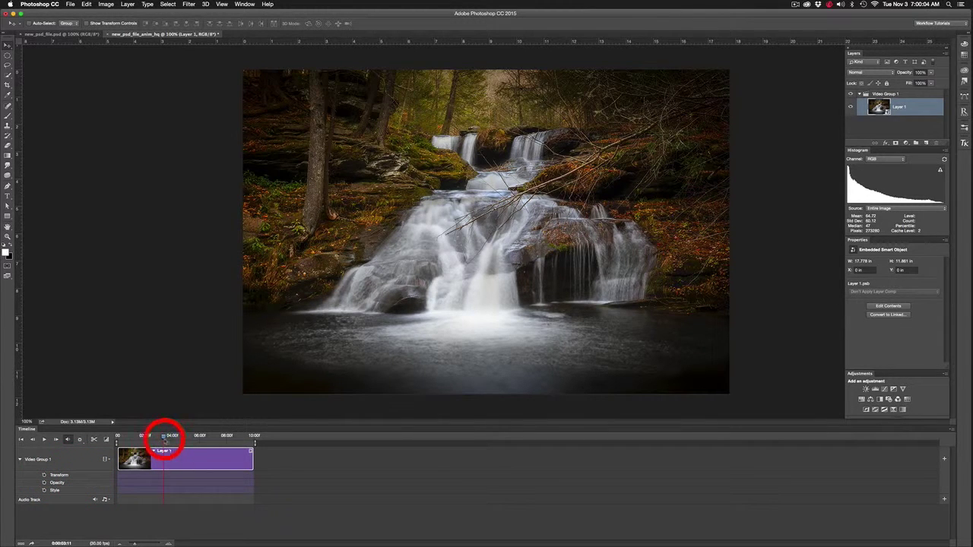
# - Add a Transform keyframe at the first frame, then move the playhead to the clip's last frame
pyautogui.moveTo(164, 440); pyautogui.dragTo(117, 439)
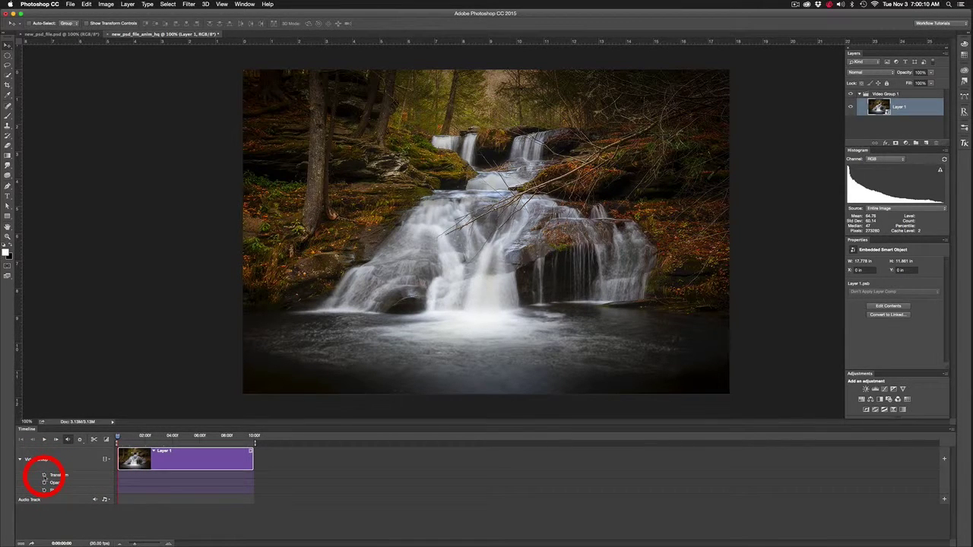
pyautogui.click(44, 475)
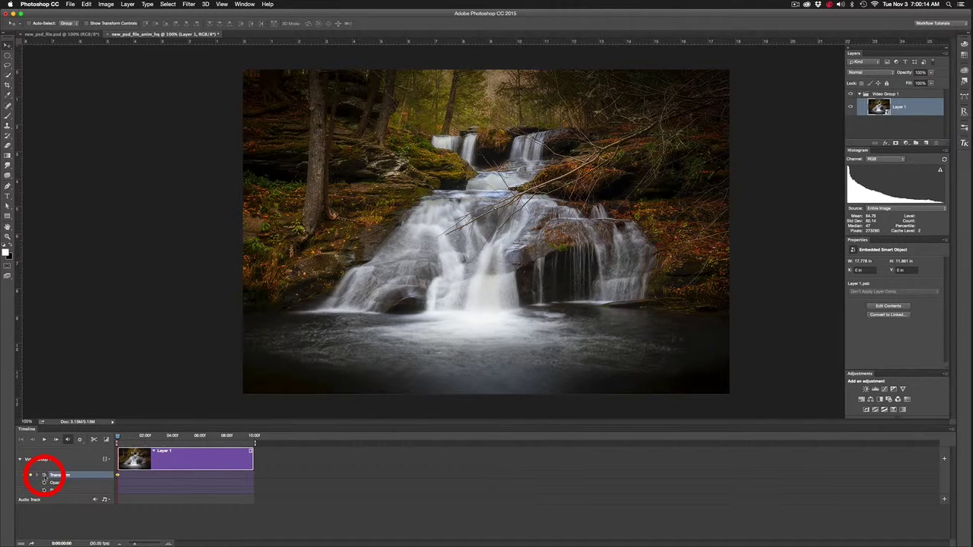
pyautogui.click(117, 475)
pyautogui.moveTo(116, 438); pyautogui.dragTo(253, 452)
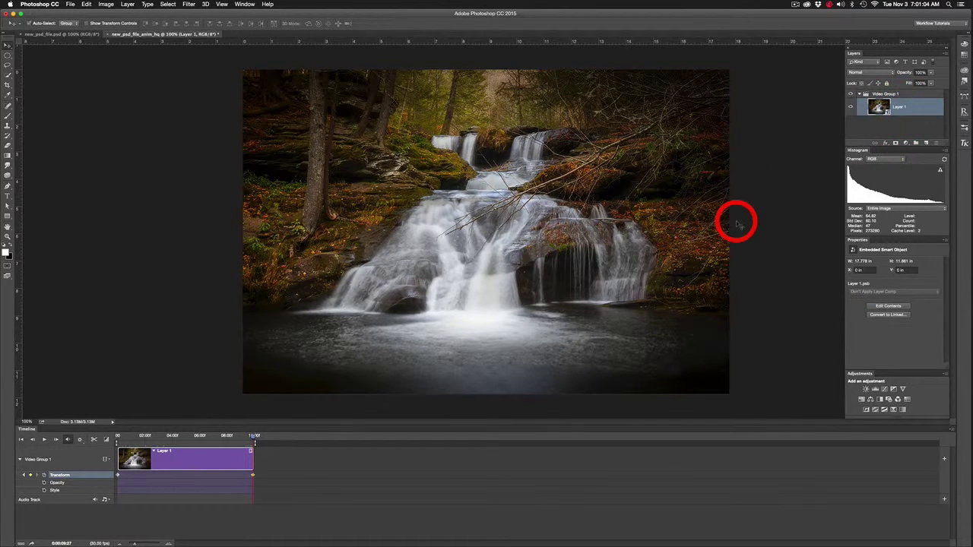
pyautogui.press('super+t')
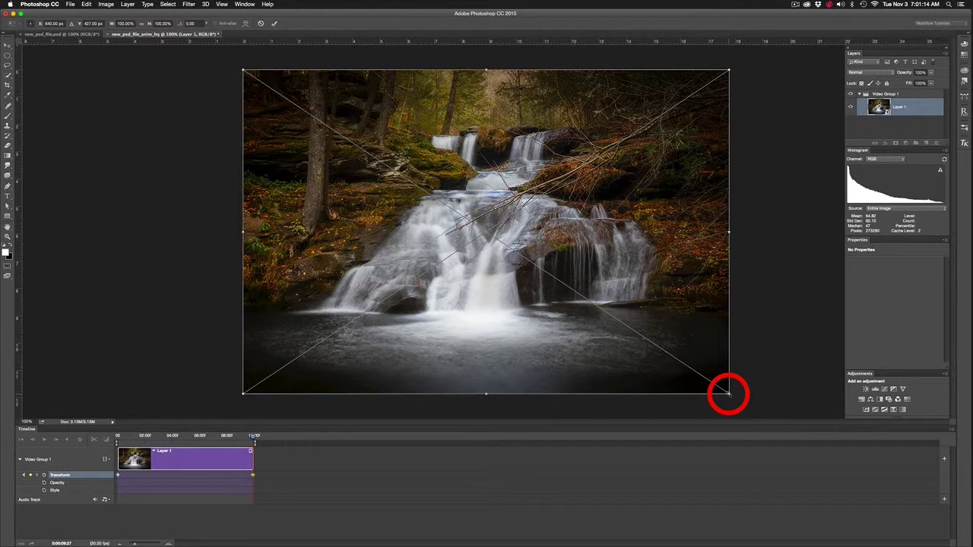
# - Scale the waterfall layer up to about 124% and commit the transform
pyautogui.moveTo(729, 393); pyautogui.dragTo(776, 450)
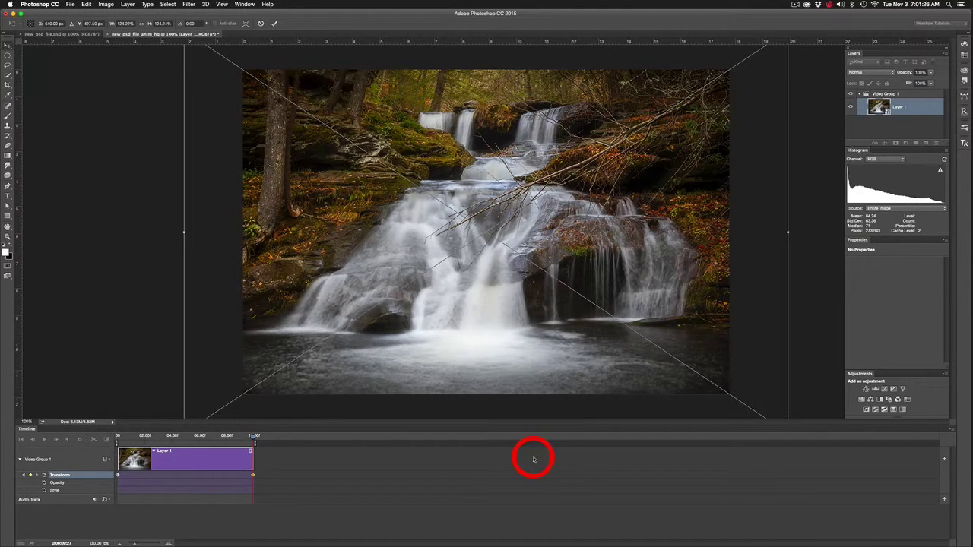
pyautogui.press('Return')
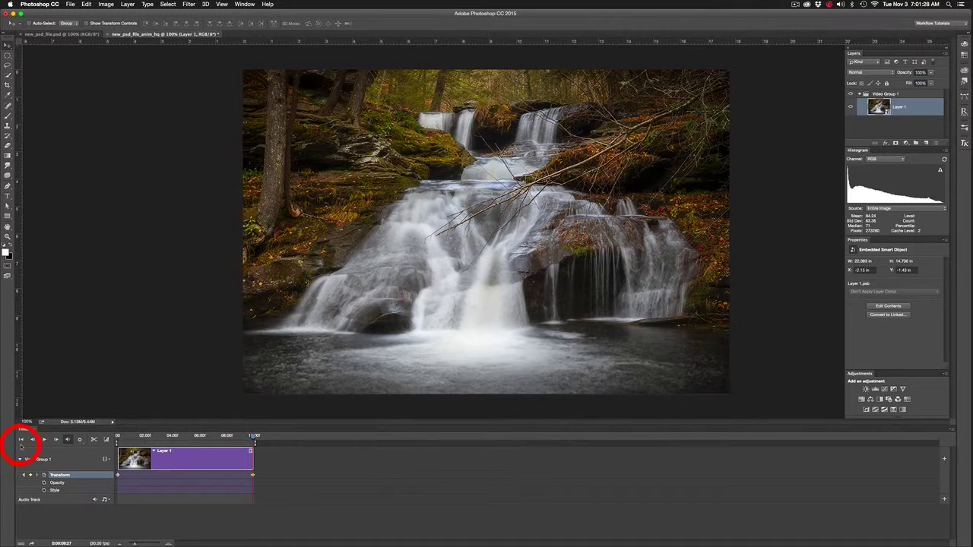
# - Play the zoom-in animation from the first frame as a preview, then stop it
pyautogui.click(21, 439)
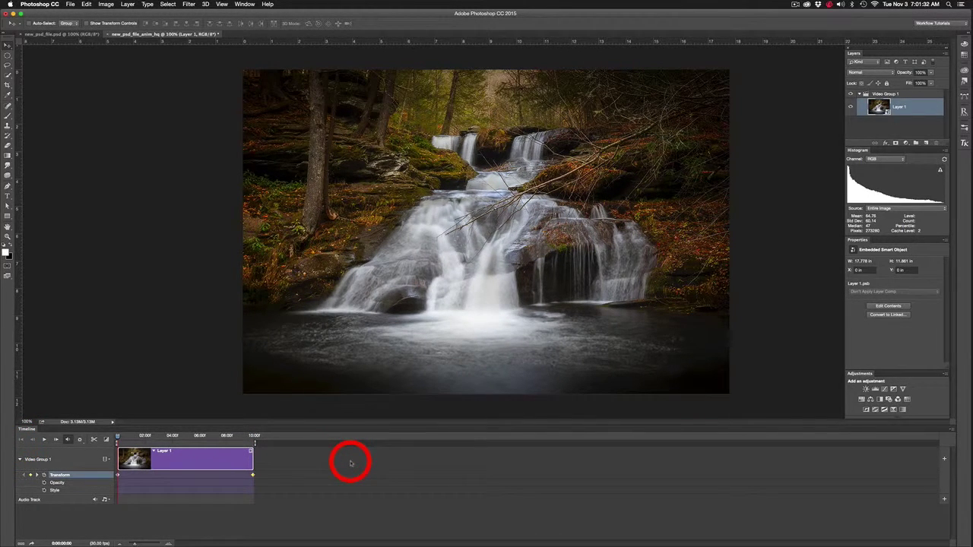
pyautogui.press('space')
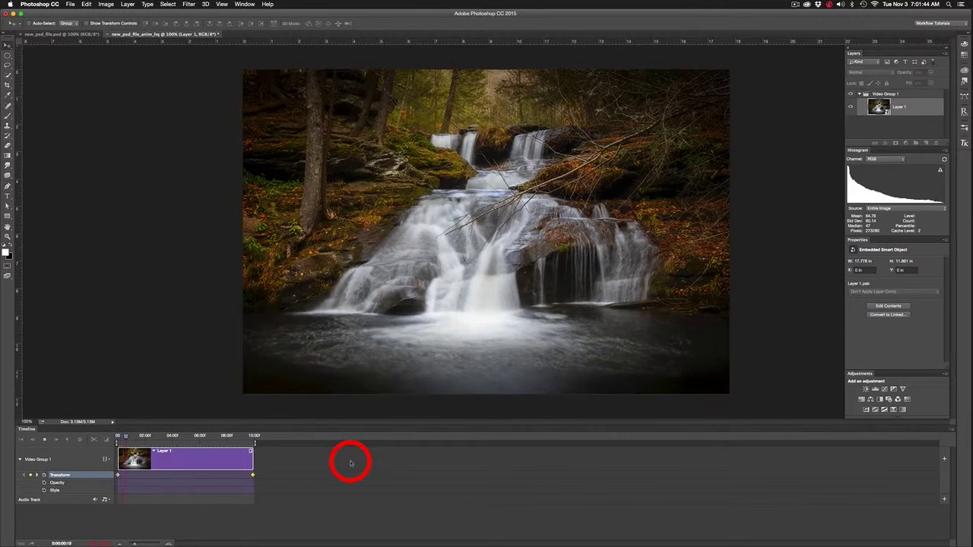
pyautogui.press('space')
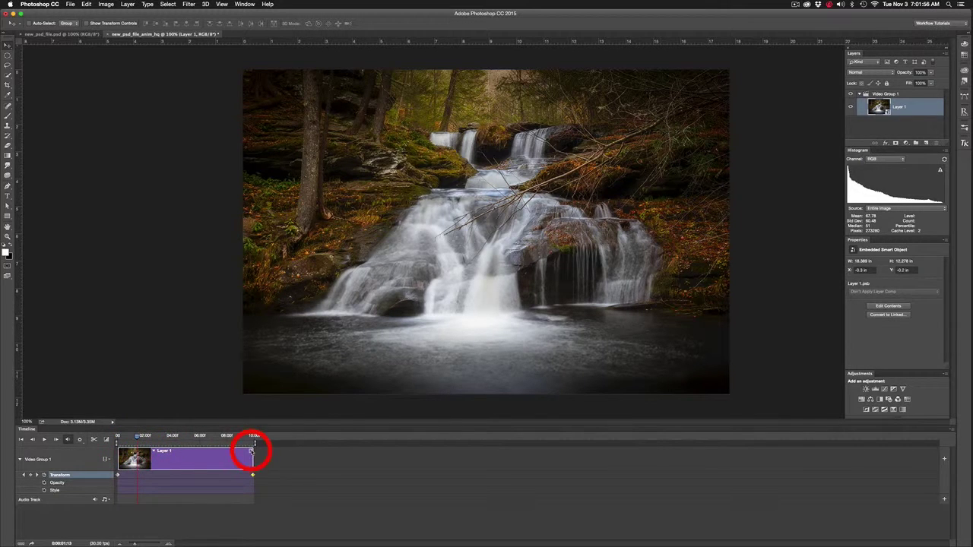
# - Return the playhead to the very first frame of the clip
pyautogui.click(353, 461)
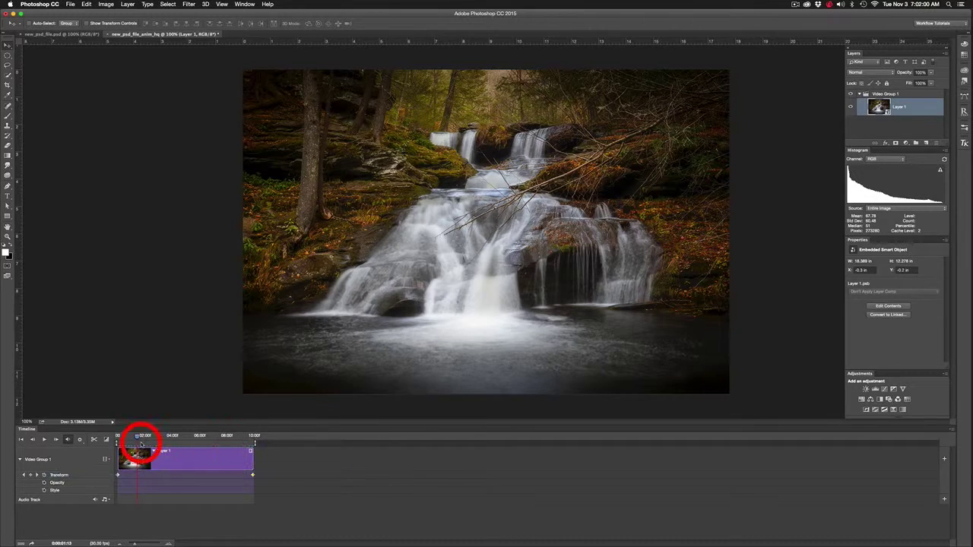
pyautogui.moveTo(137, 437); pyautogui.dragTo(118, 440)
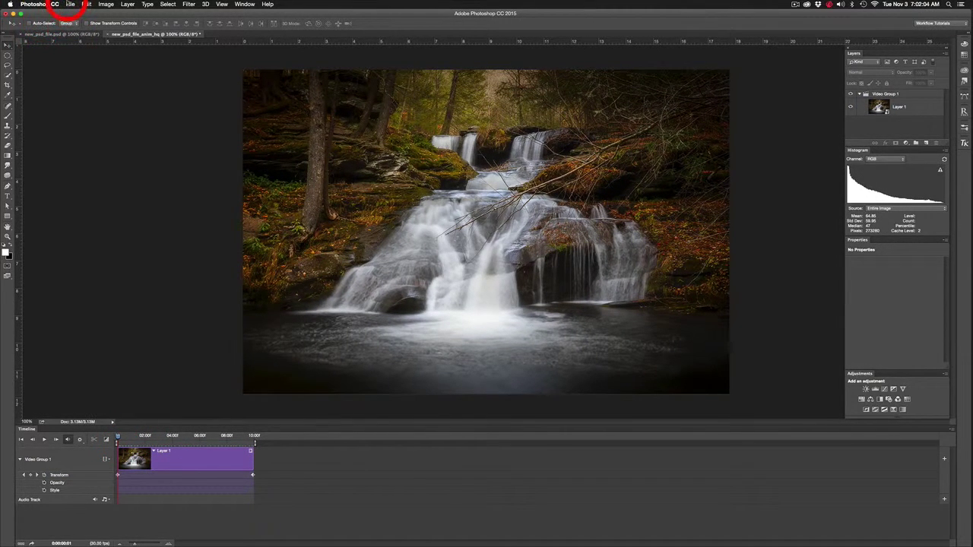
pyautogui.click(70, 4)
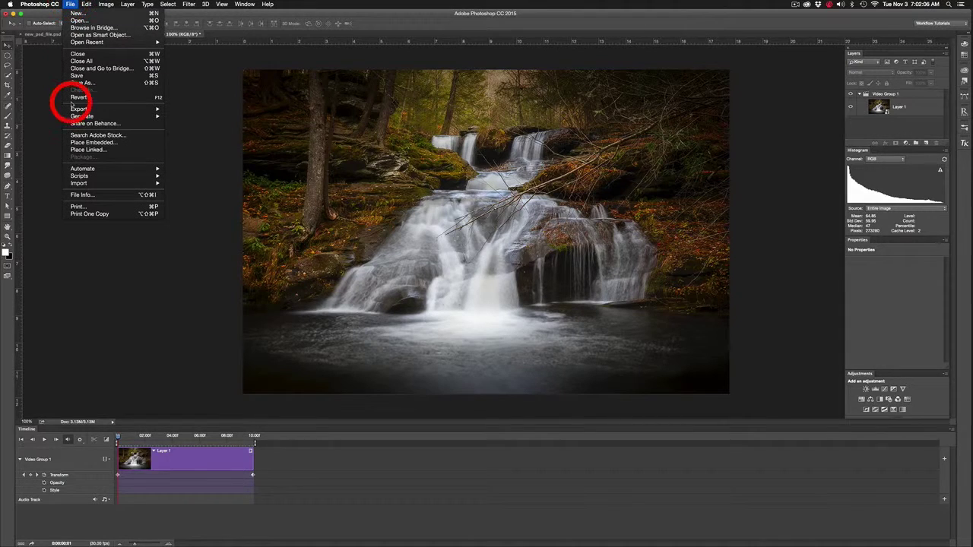
# - Render the animation as H.264 named new_psd_file_keyframed into the h264 folder
pyautogui.moveTo(76, 109)
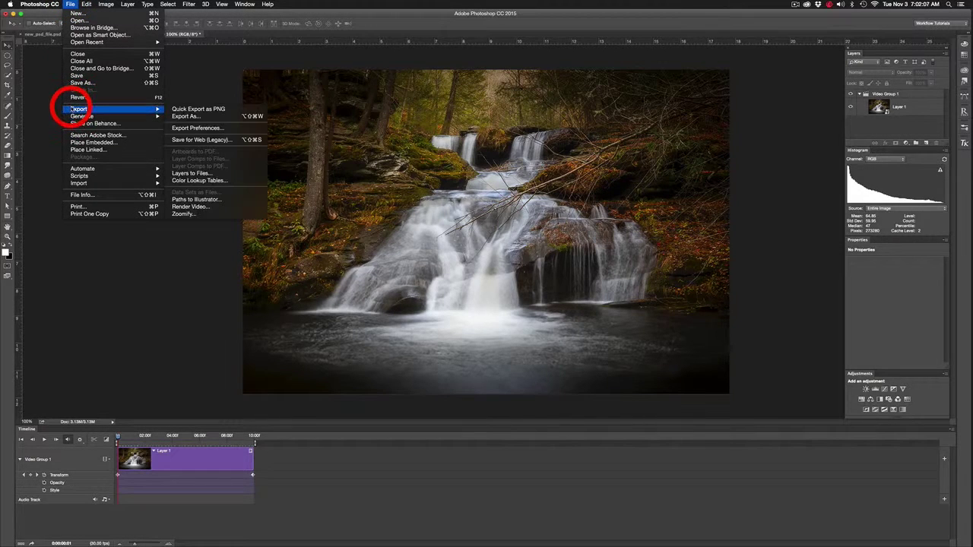
pyautogui.click(206, 206)
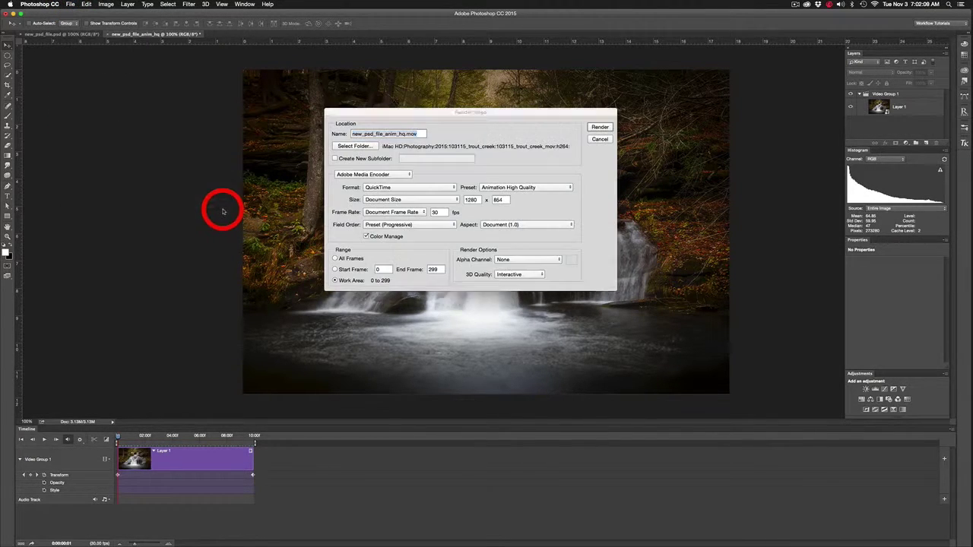
pyautogui.click(408, 187)
pyautogui.click(404, 182)
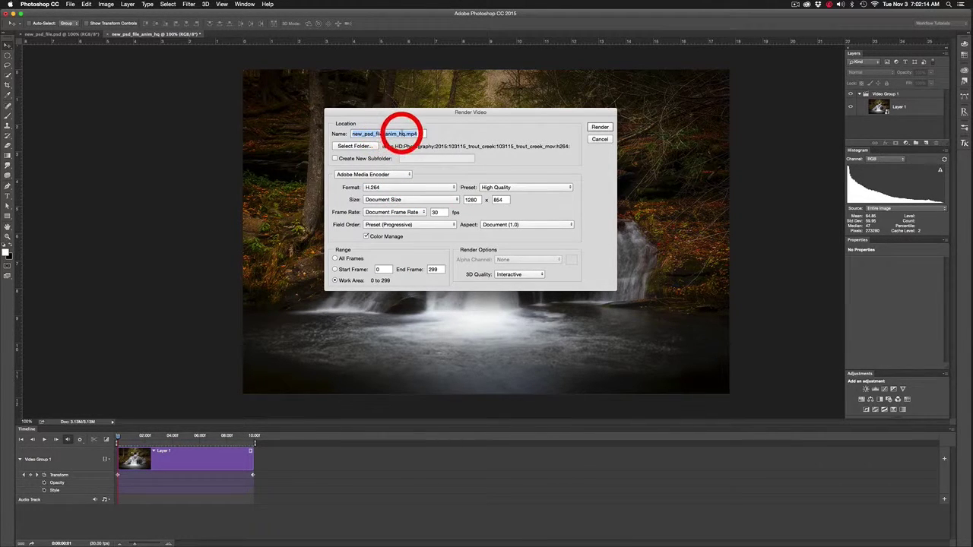
pyautogui.click(385, 134)
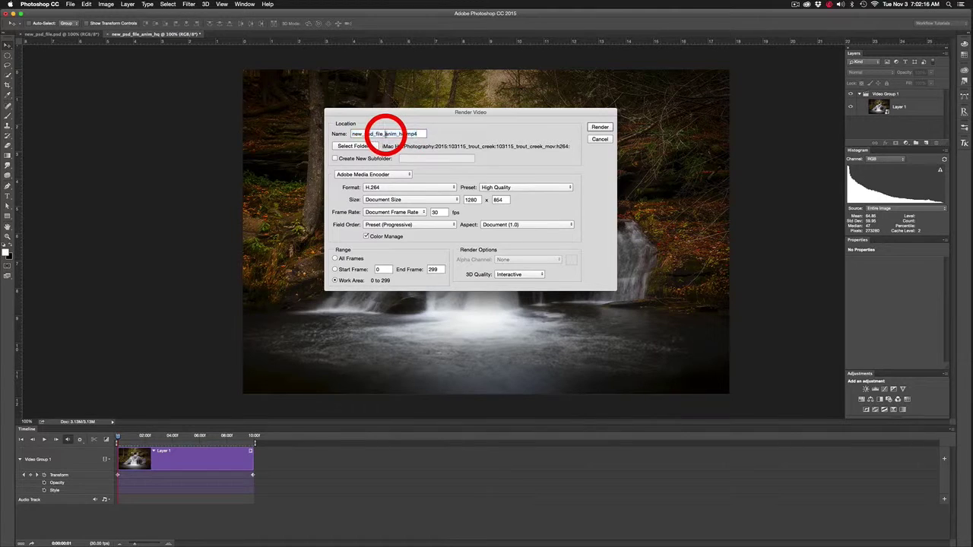
pyautogui.moveTo(388, 134); pyautogui.dragTo(417, 134)
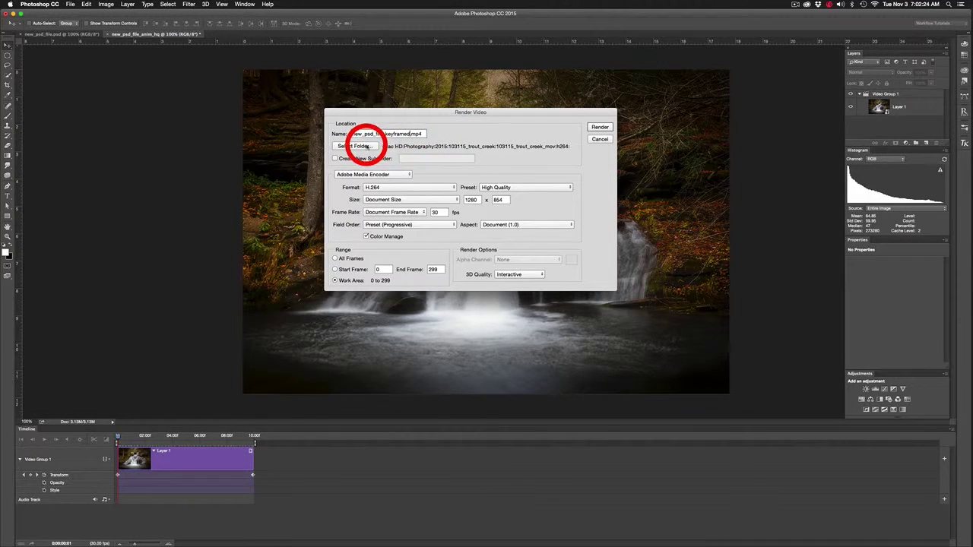
pyautogui.click(356, 145)
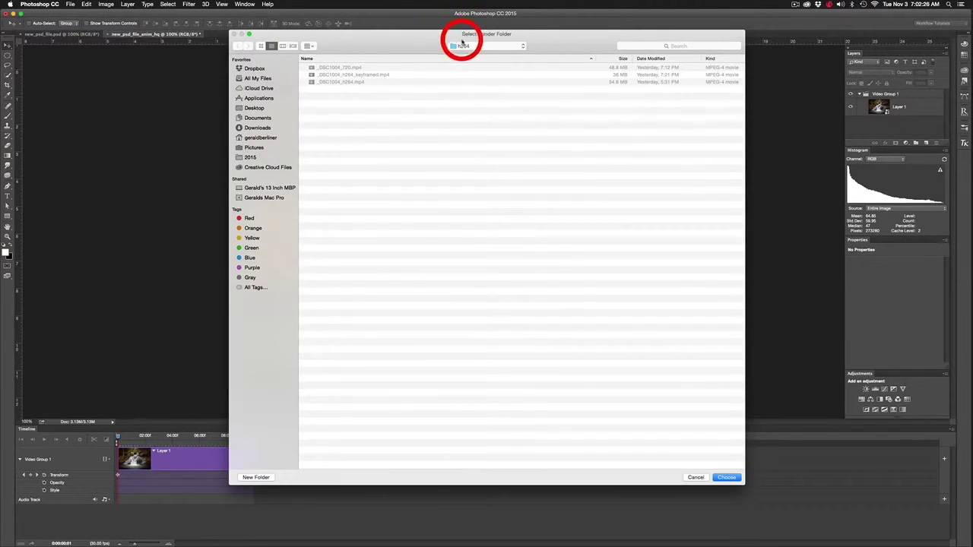
pyautogui.click(727, 478)
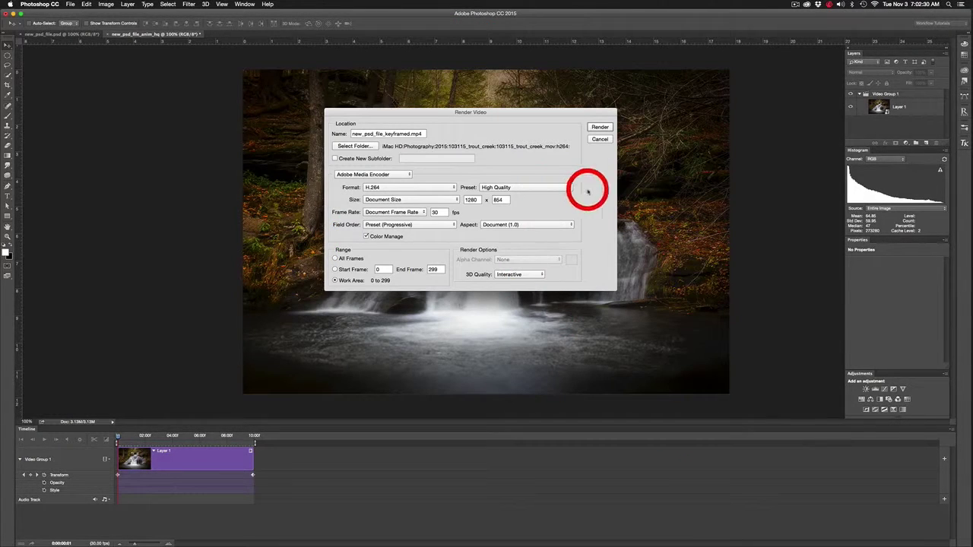
pyautogui.click(600, 128)
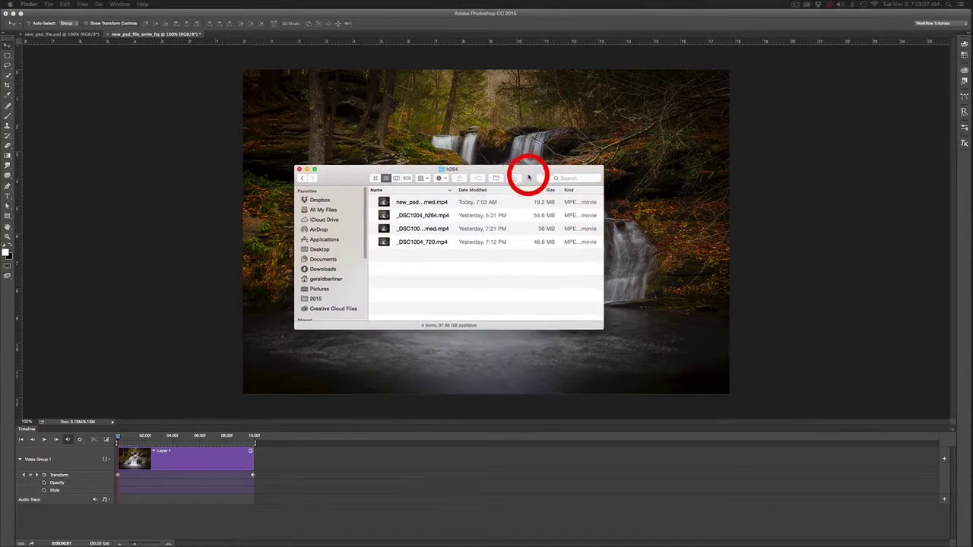
# - Open new_psd_file_keyframed.mp4 in QuickTime Player 7, centre the window, and play it
pyautogui.moveTo(529, 181); pyautogui.dragTo(554, 173)
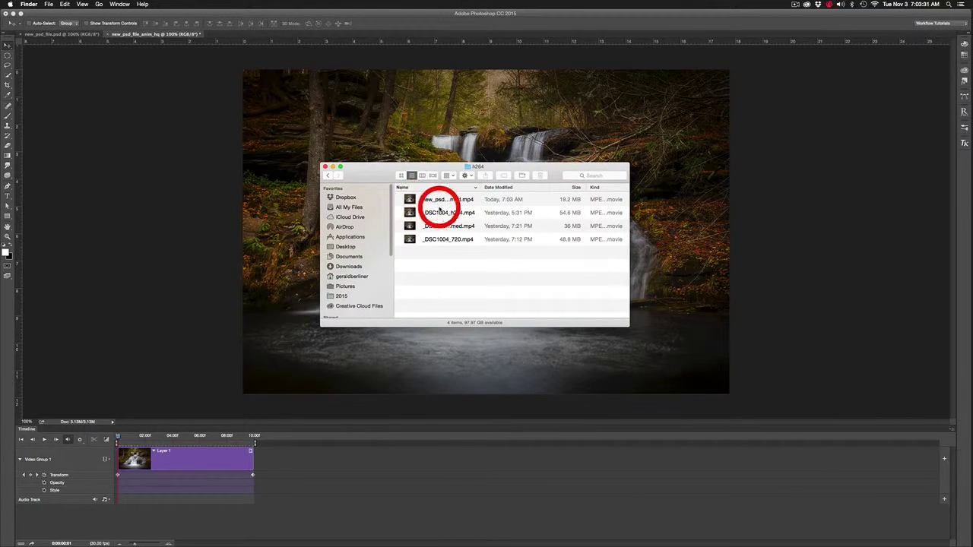
pyautogui.doubleClick(411, 200)
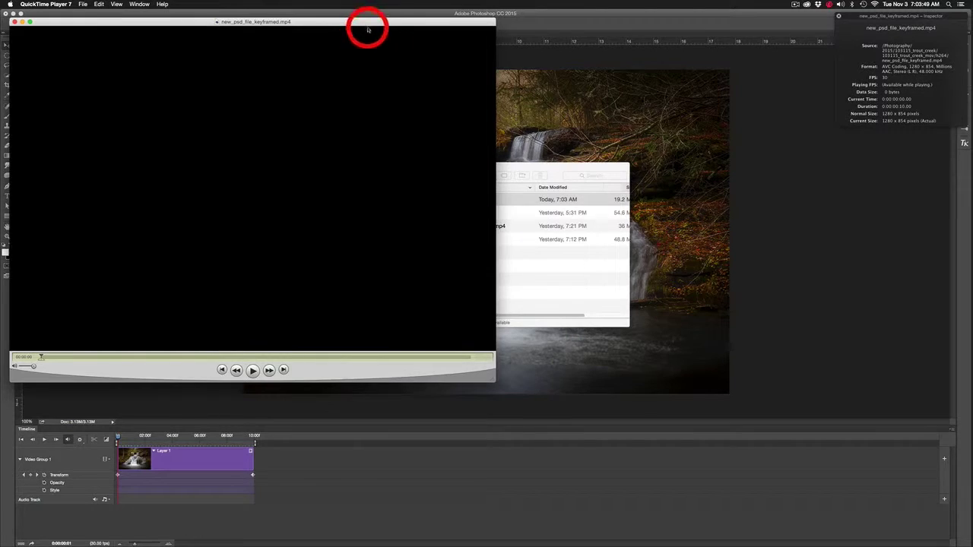
pyautogui.moveTo(368, 22); pyautogui.dragTo(542, 100)
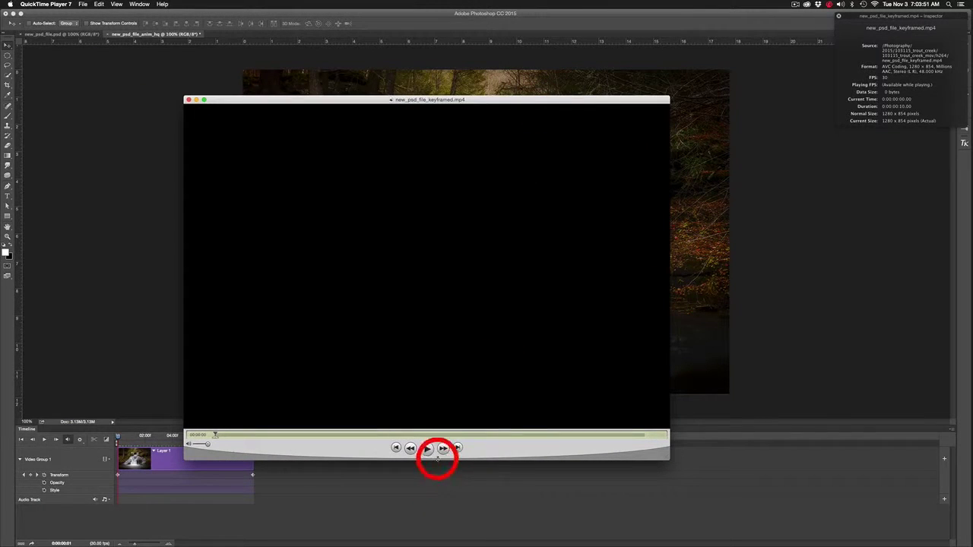
pyautogui.click(426, 448)
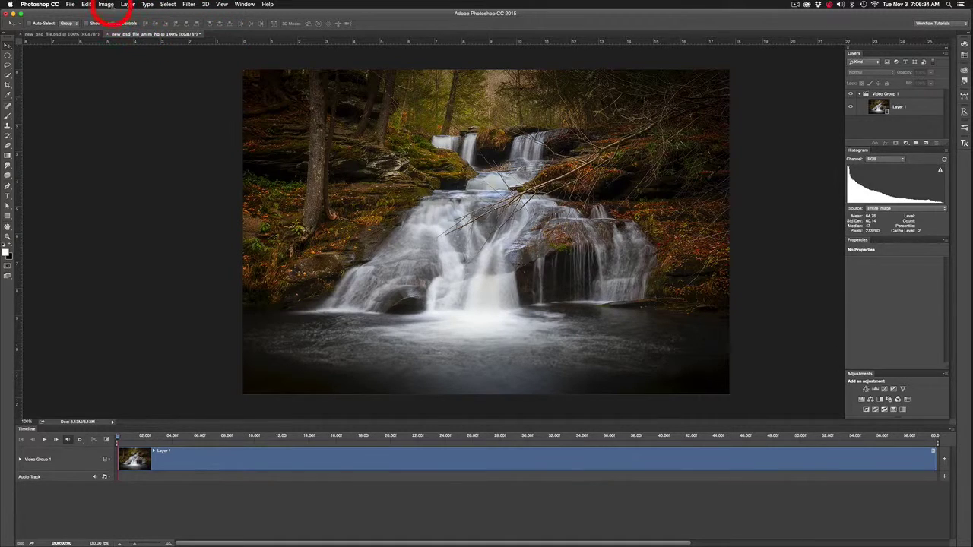
# - Duplicate the cinemagraph as new_psd_file_720_version, then return to the anim_hq document tab
pyautogui.click(106, 5)
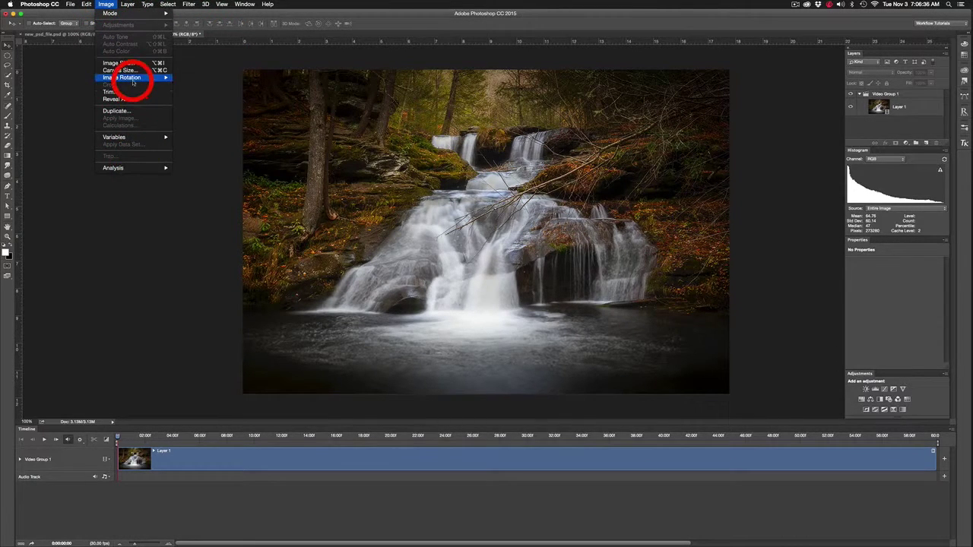
pyautogui.click(125, 111)
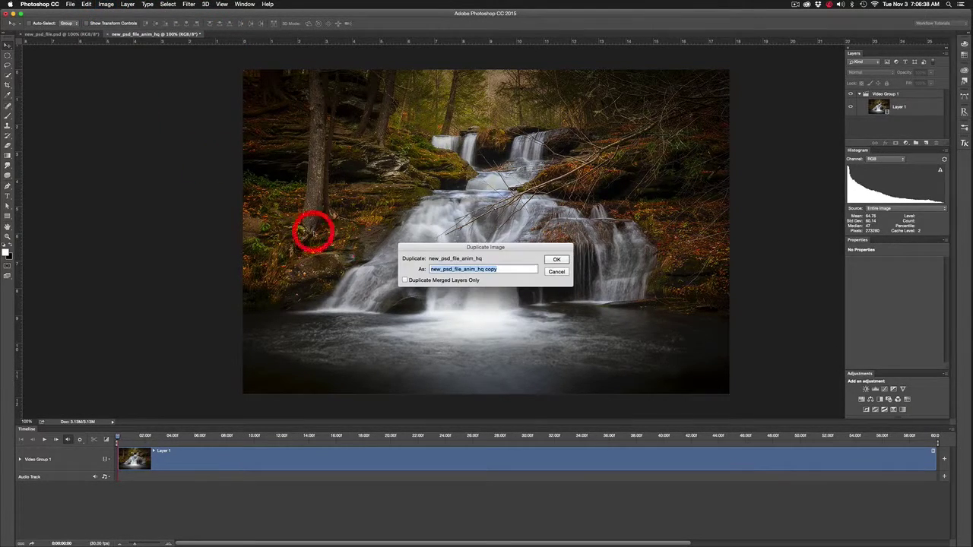
pyautogui.moveTo(506, 270); pyautogui.dragTo(463, 270)
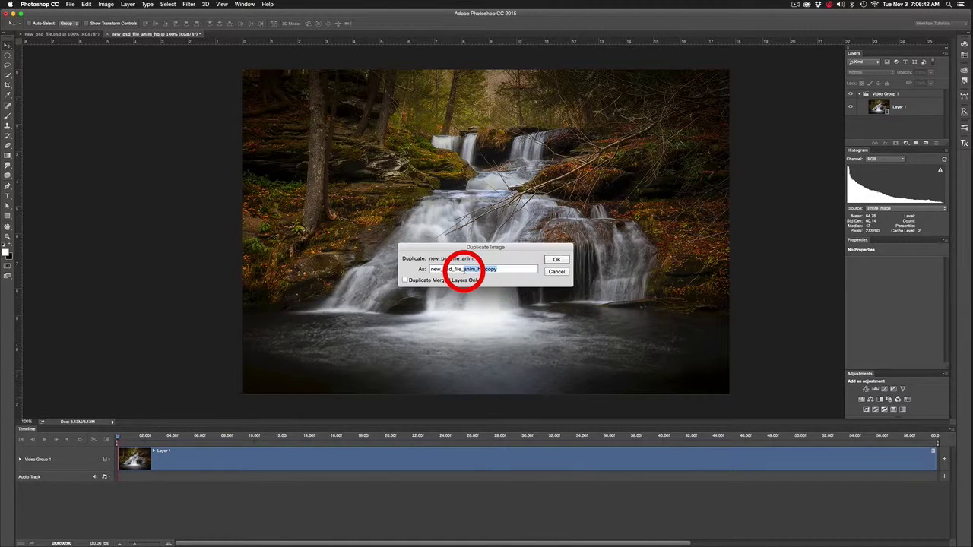
pyautogui.write('720_versio')
pyautogui.press('Return')
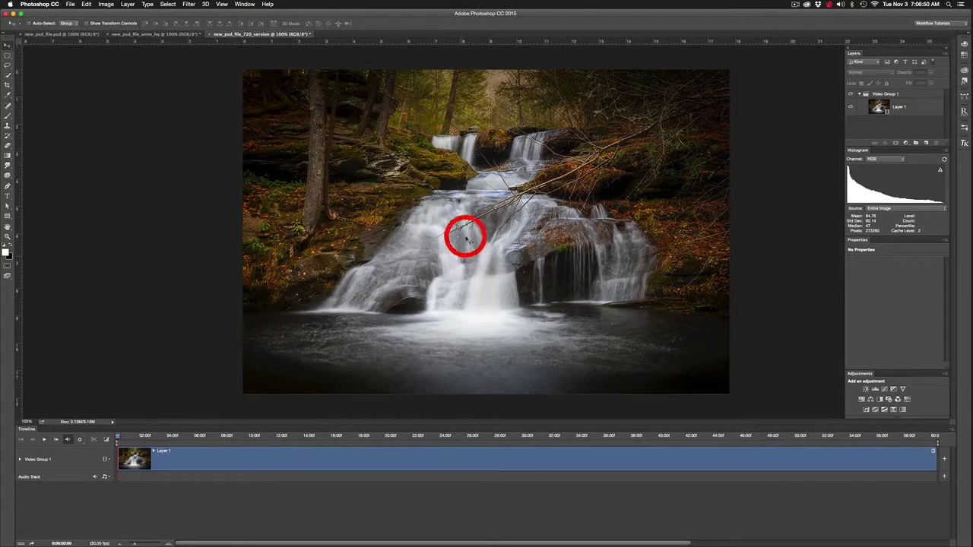
pyautogui.click(148, 35)
# - Crop the new_psd_file_720_version document to a 16:9 ratio, positioning the frame on the waterfall
pyautogui.click(240, 34)
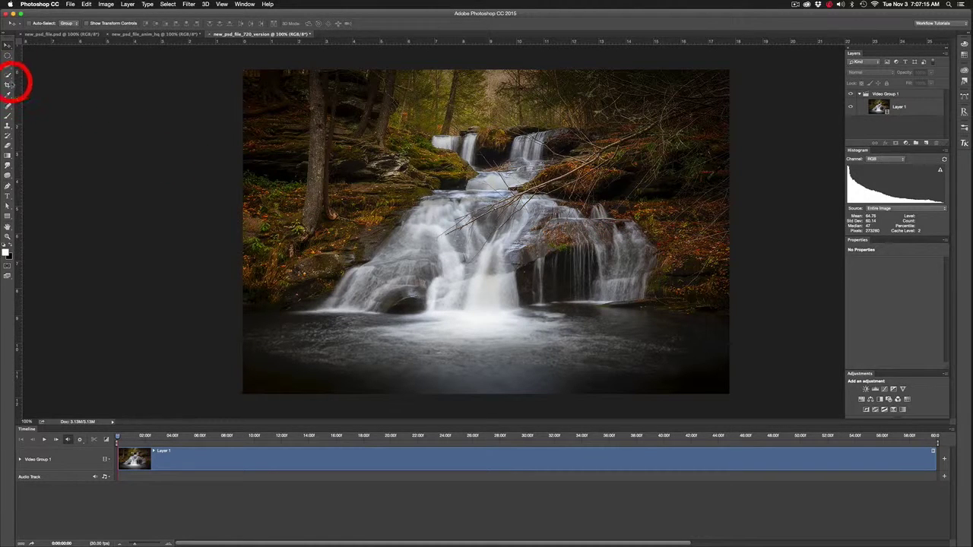
pyautogui.click(8, 84)
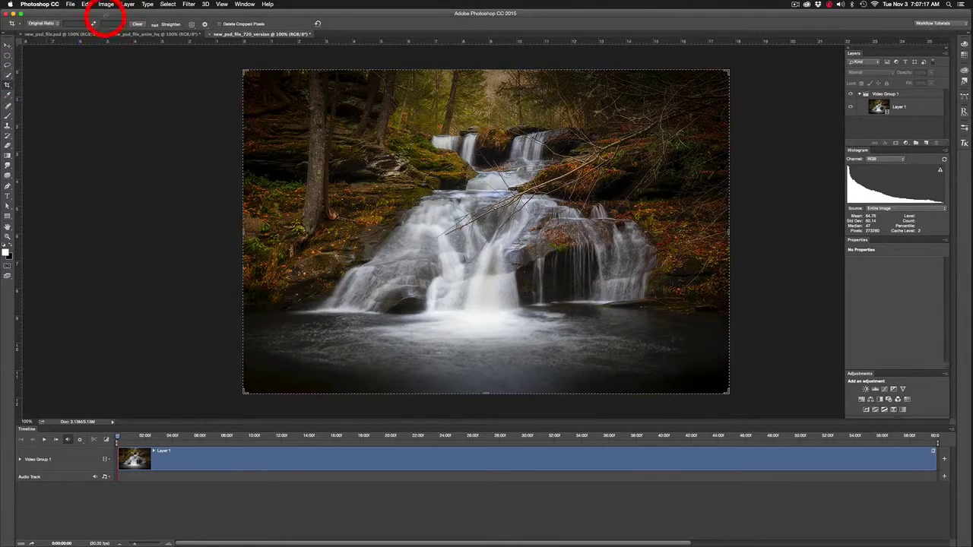
pyautogui.click(73, 23)
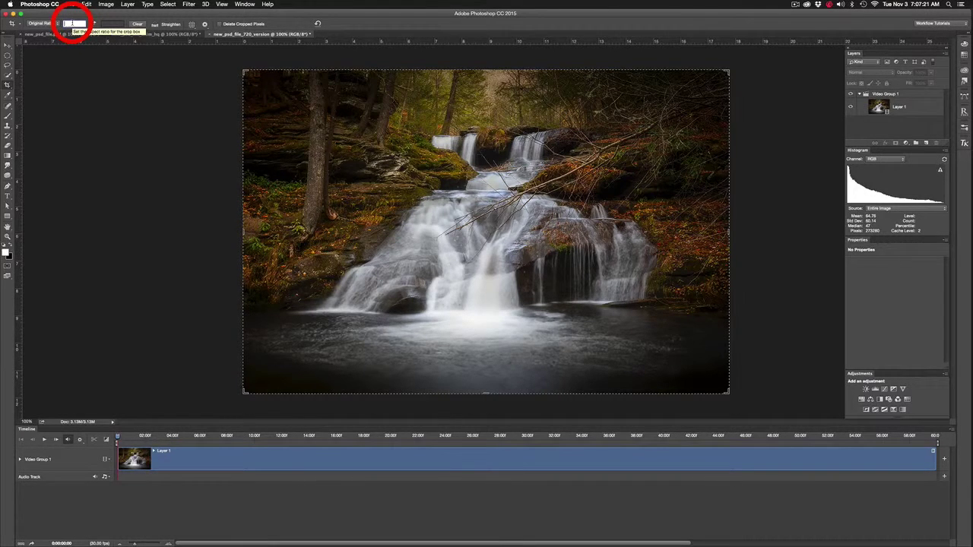
pyautogui.write('16')
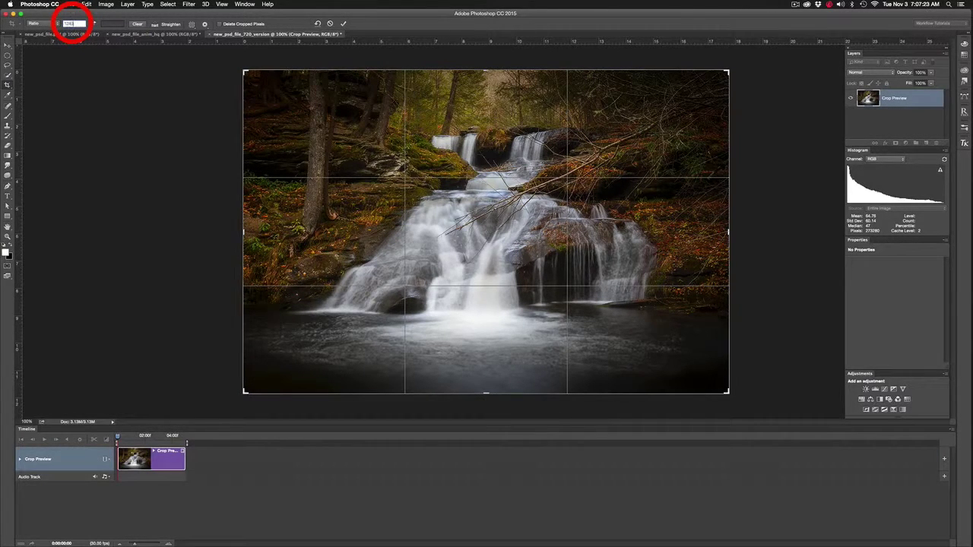
pyautogui.press('Tab')
pyautogui.write('9')
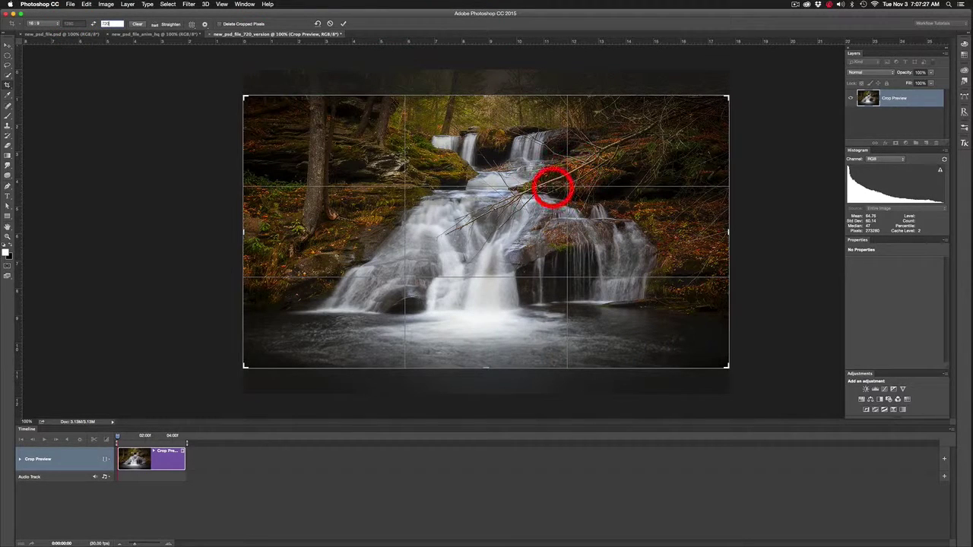
pyautogui.moveTo(541, 202)
pyautogui.mouseDown()
pyautogui.moveTo(540, 222)
pyautogui.moveTo(540, 205)
pyautogui.moveTo(547, 212)
pyautogui.mouseUp()
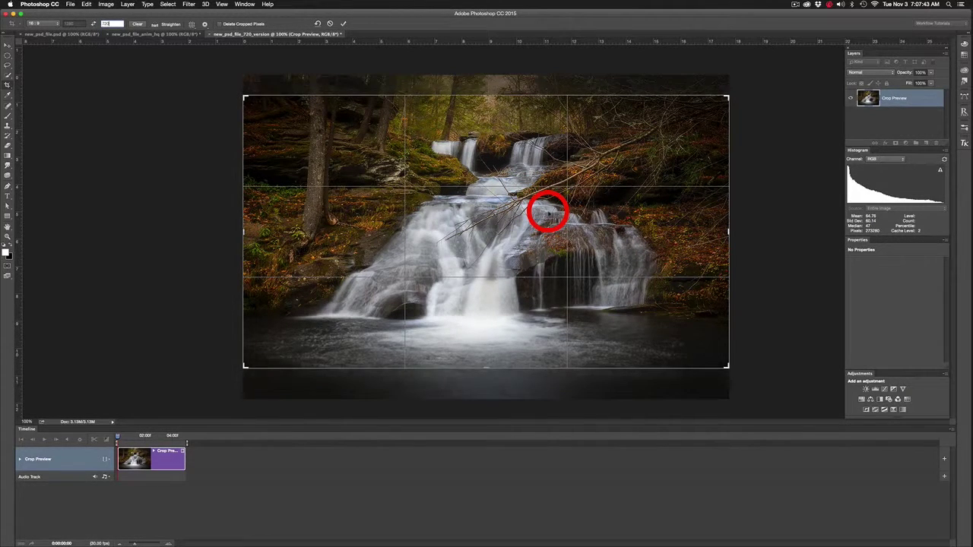
pyautogui.press('Return')
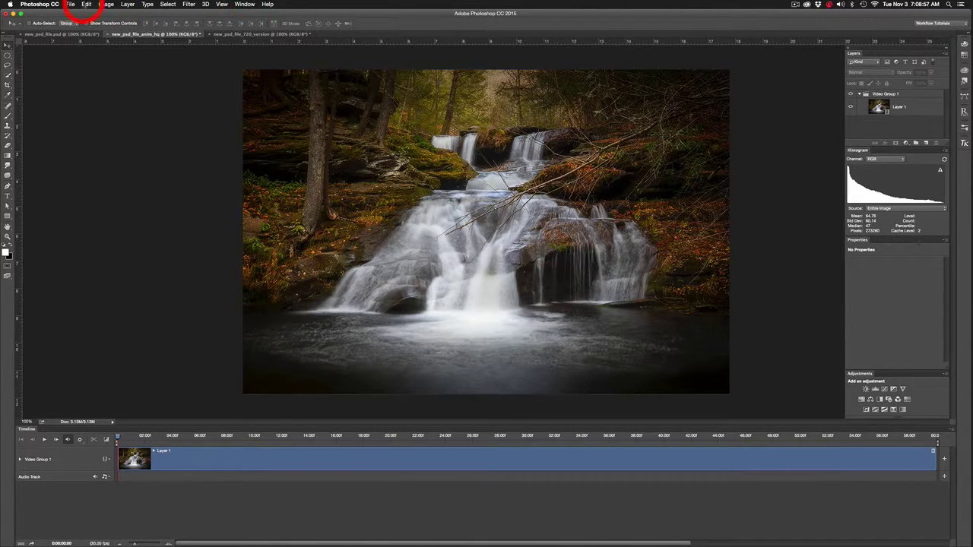
# - Render anim_hq as video, replacing 'anim_hq' in the output name and saving to the h264 folder
pyautogui.click(70, 5)
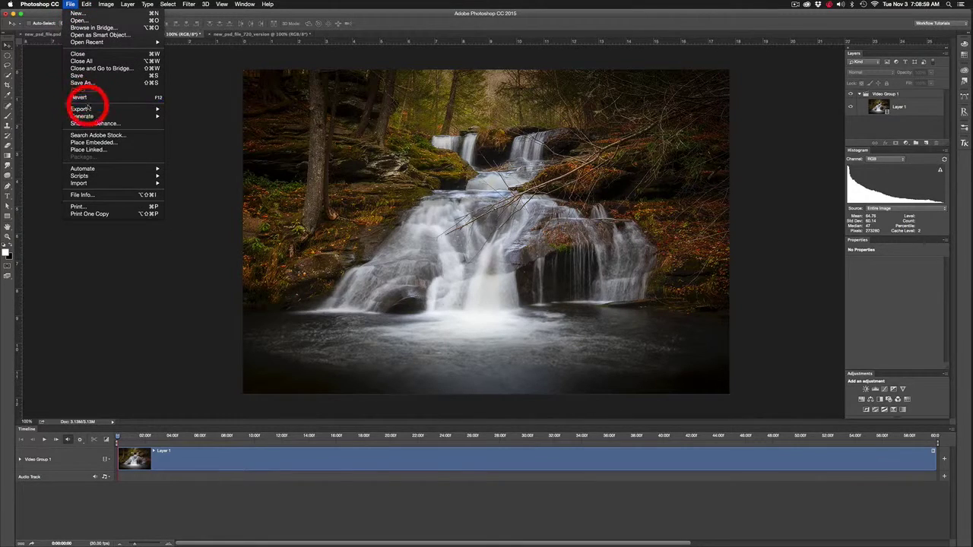
pyautogui.moveTo(86, 111)
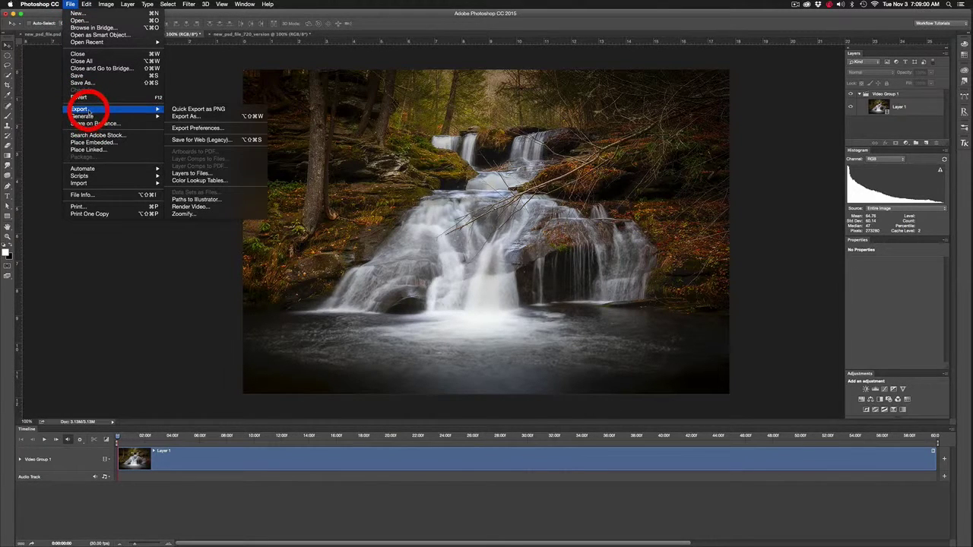
pyautogui.click(235, 207)
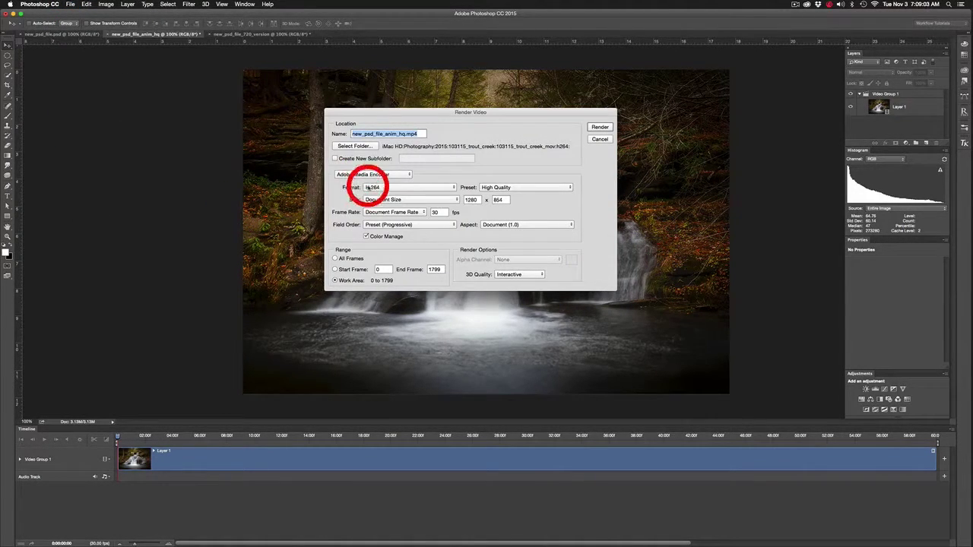
pyautogui.click(405, 133)
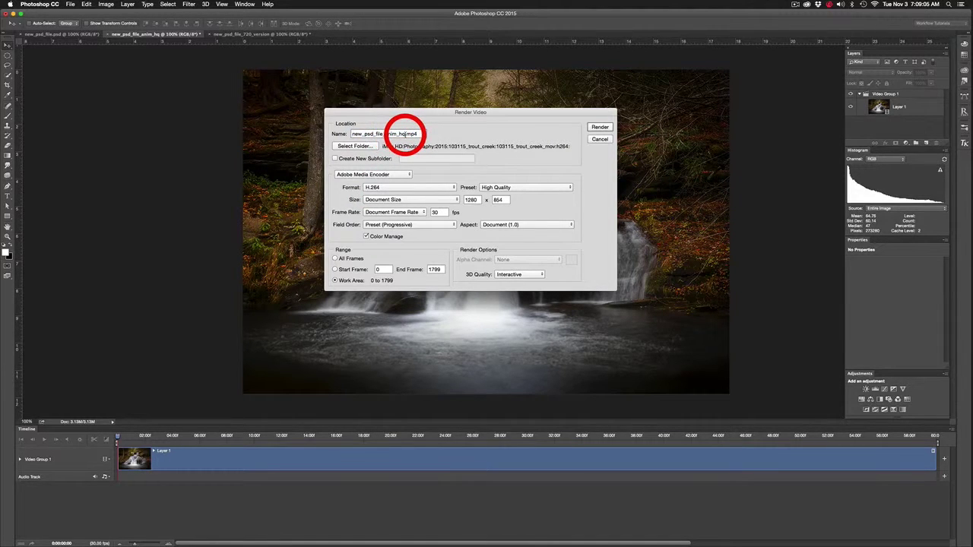
pyautogui.moveTo(405, 134); pyautogui.dragTo(386, 133)
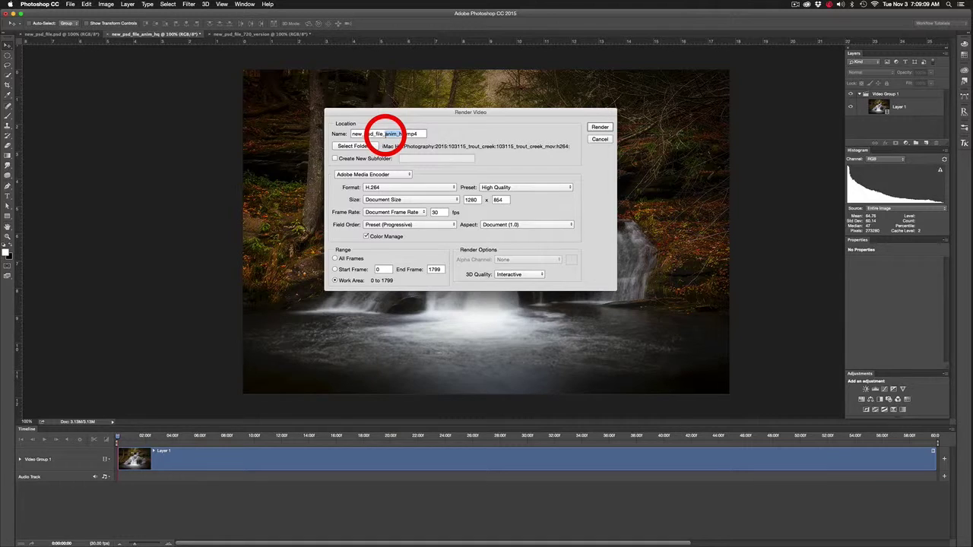
pyautogui.press('BackSpace')
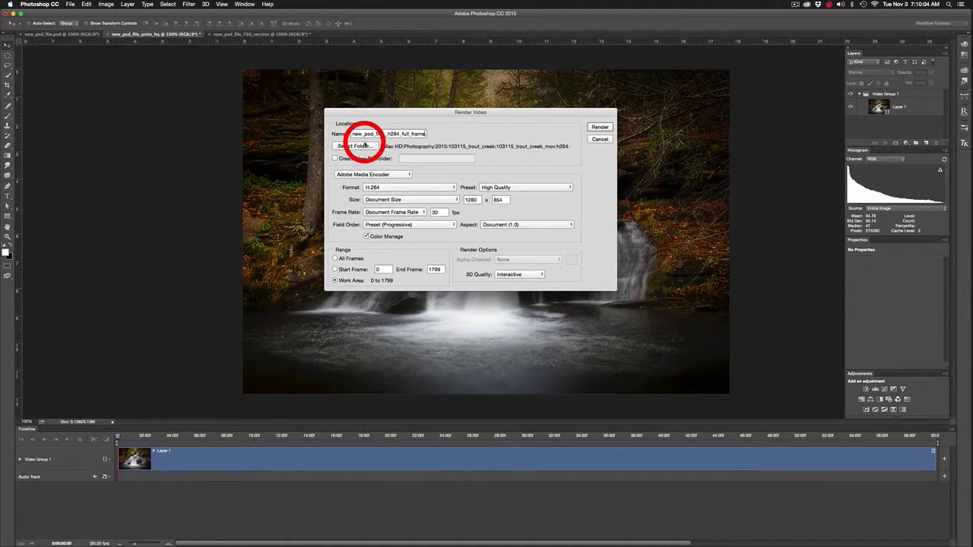
pyautogui.click(360, 146)
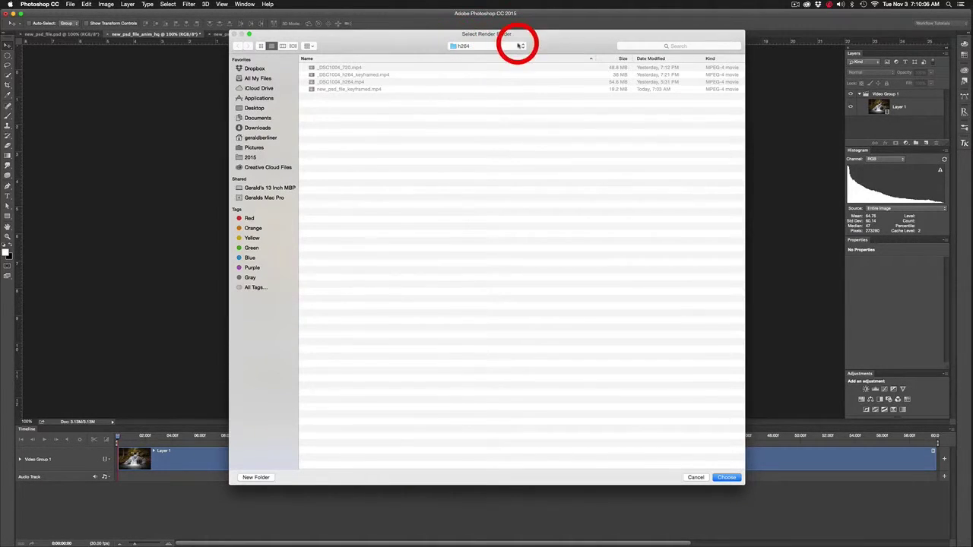
pyautogui.click(726, 477)
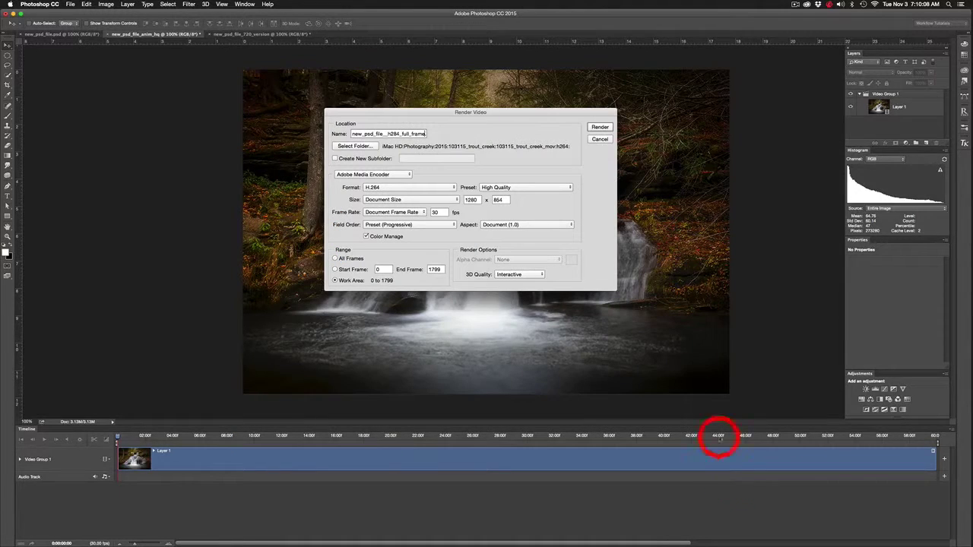
pyautogui.click(600, 127)
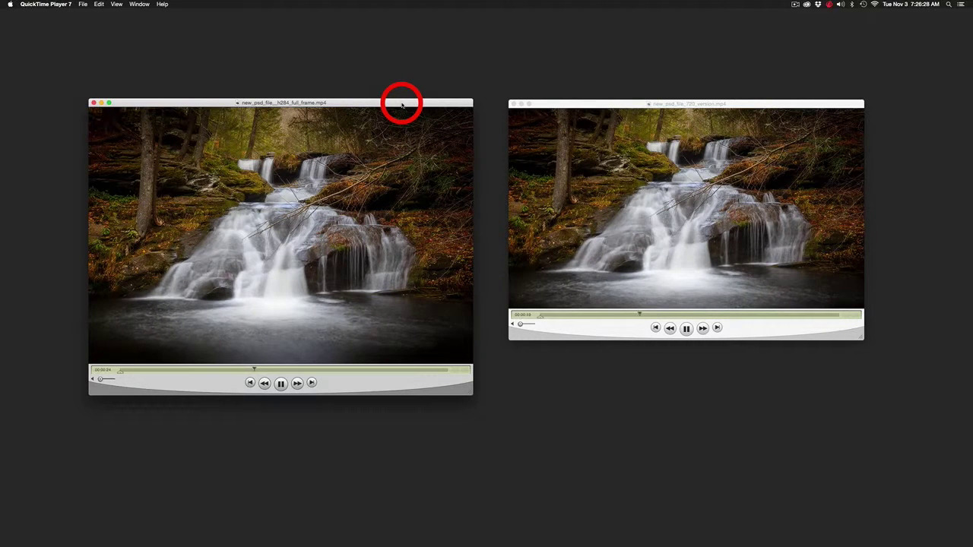
# - Bring the new_psd_file_720_version.mp4 player window to the front while both movies play
pyautogui.click(565, 103)
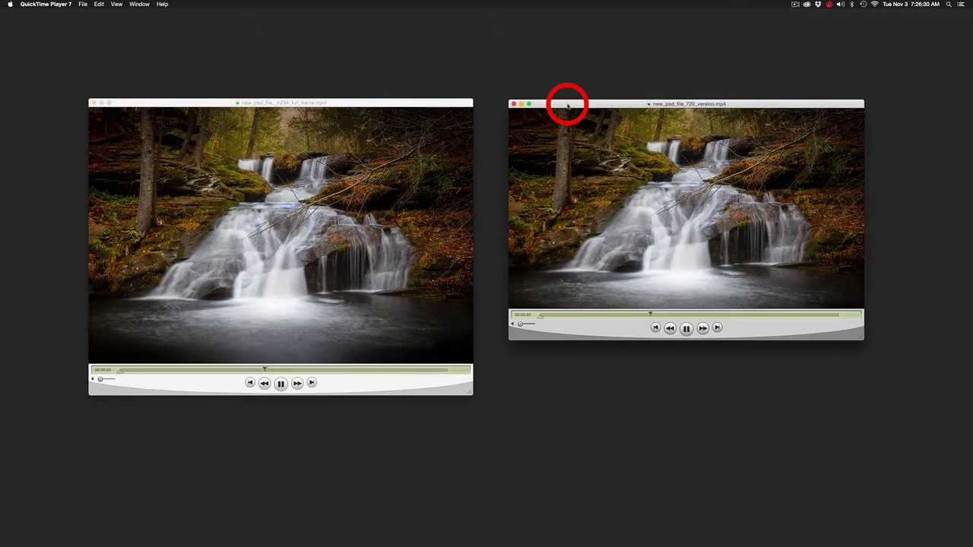